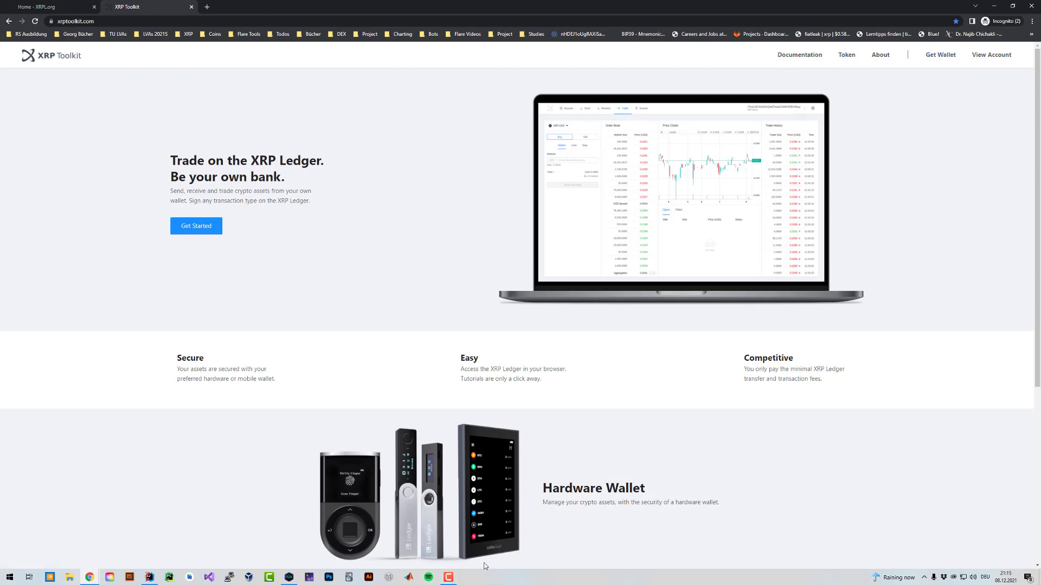
Bring the NoxPlayer XUMM wallet window in front of the XRP Toolkit homepage.
left_click(289, 576)
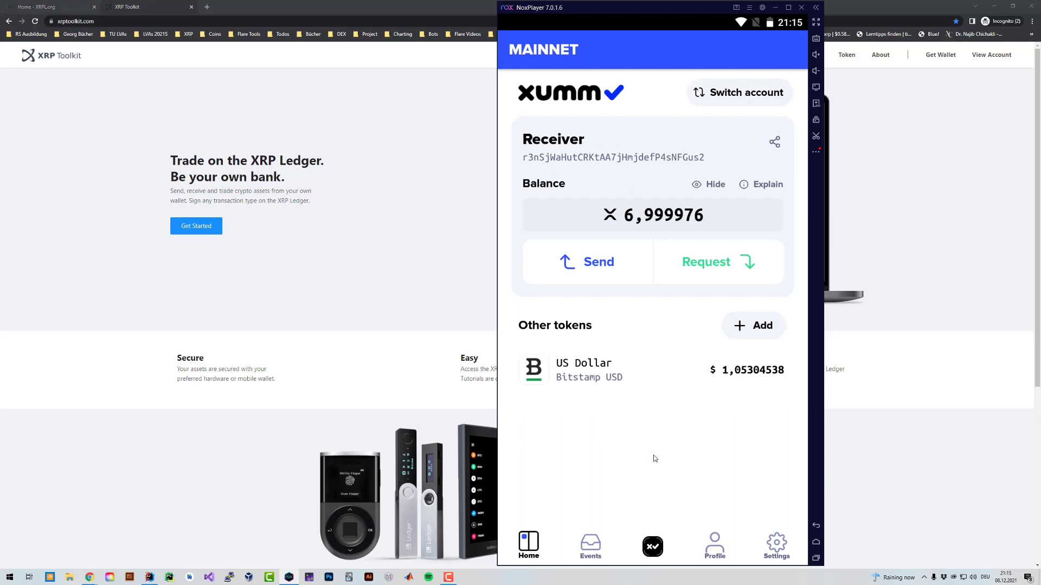
Launch the Account merge xApp from the xApps list, pass its intro, then quit it.
left_click(654, 546)
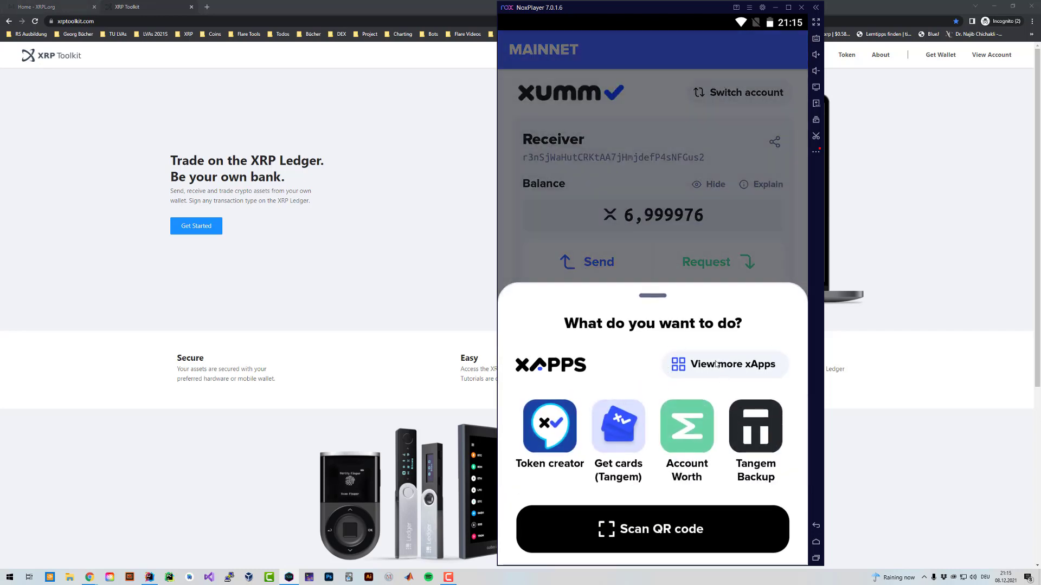
left_click(753, 358)
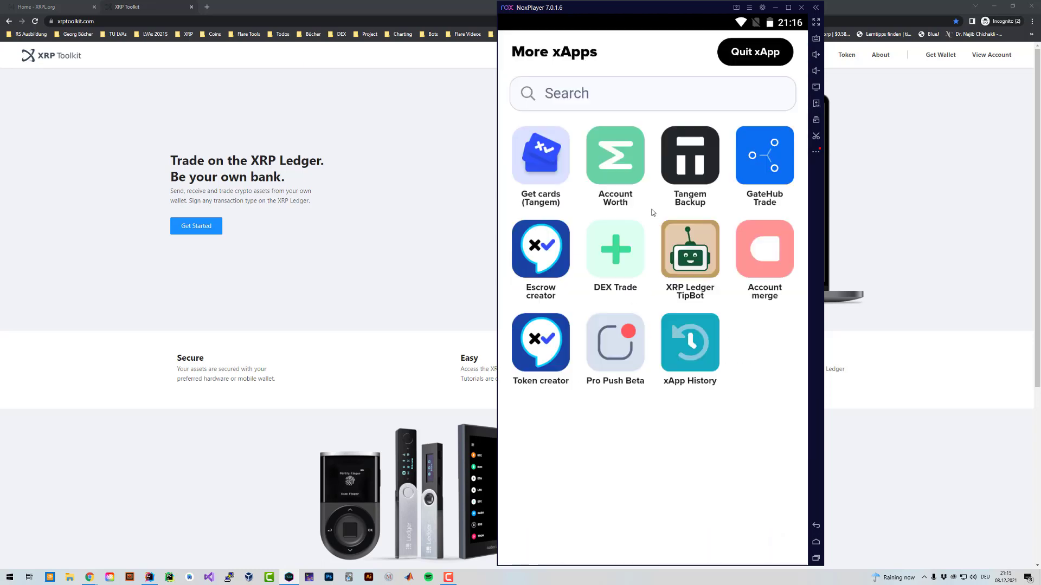
left_click(768, 255)
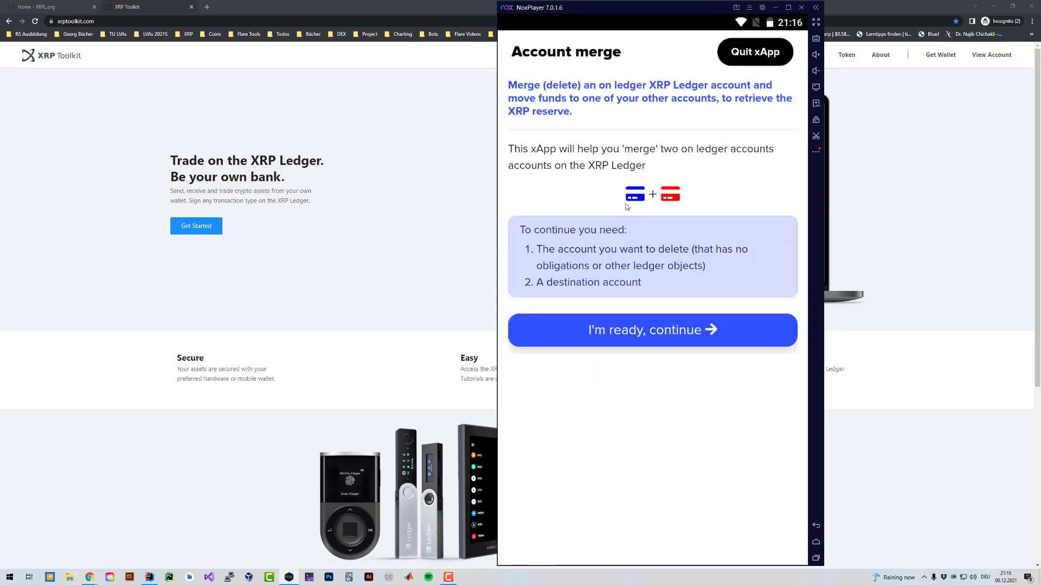
left_click(675, 336)
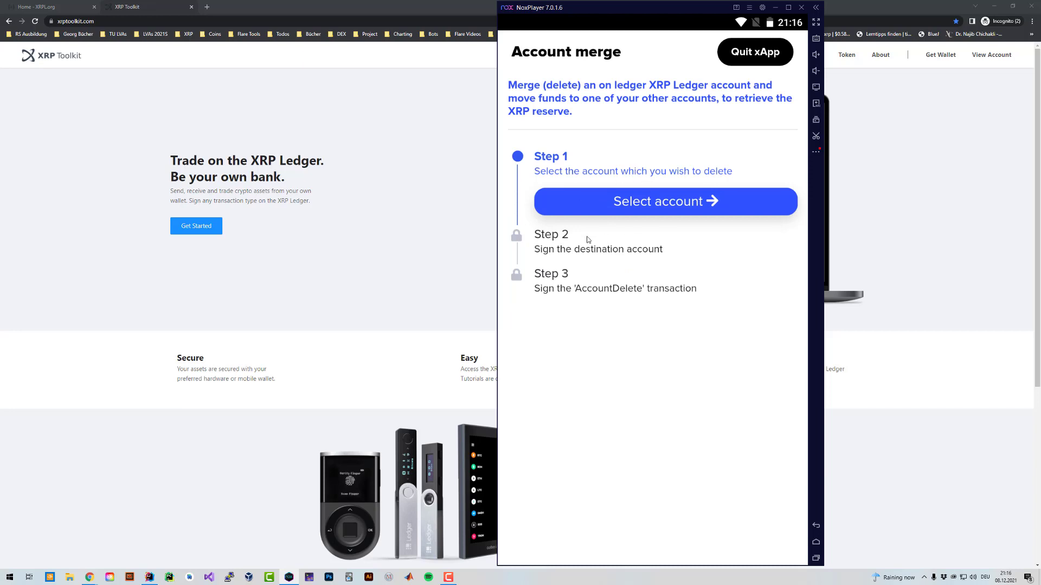
left_click(759, 58)
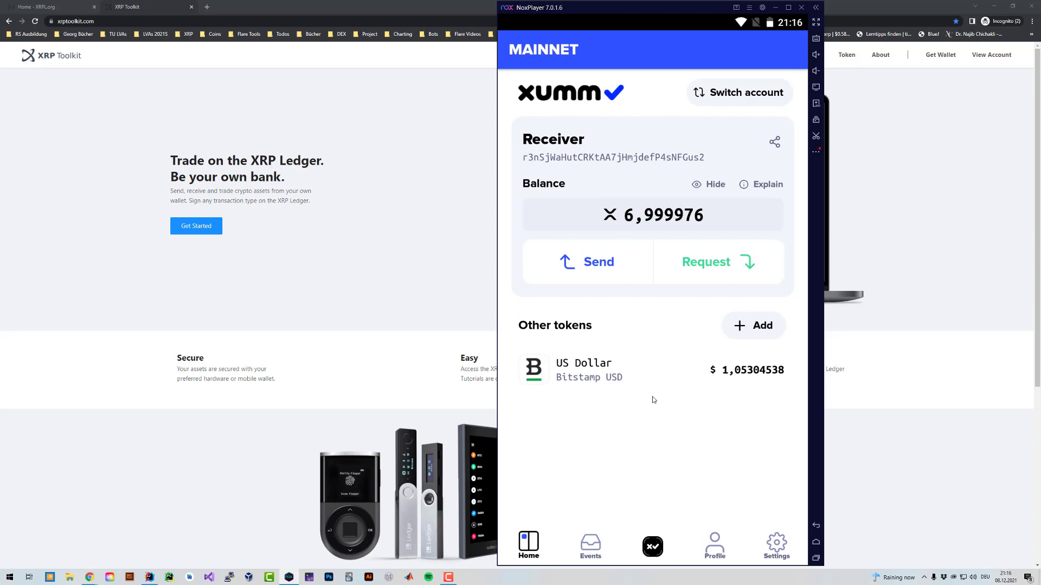
Exchange the full 1,05304538 US Dollar balance for about 1,188 XRP, confirming with the passcode.
left_click(636, 375)
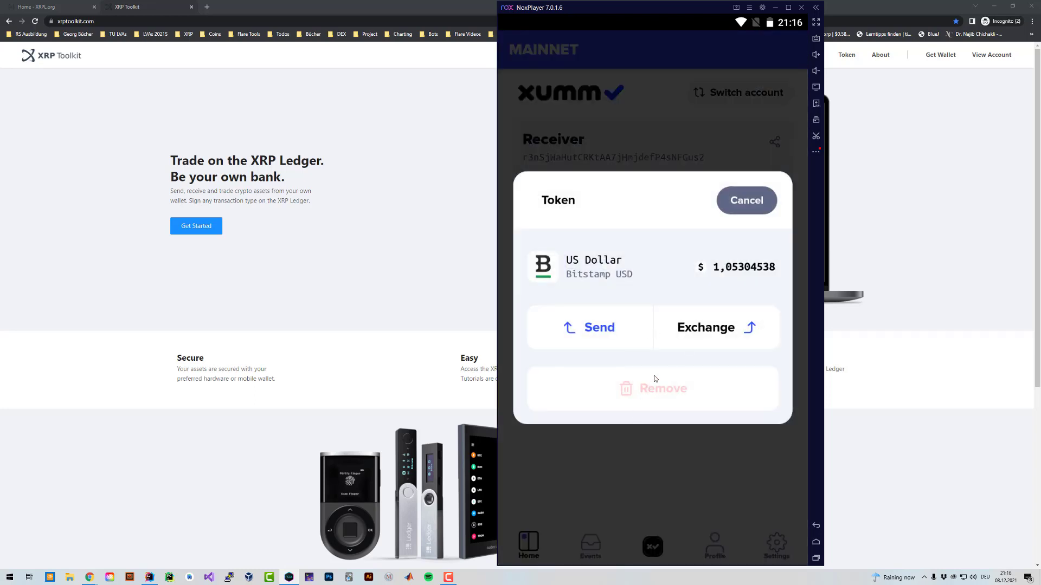
left_click(715, 325)
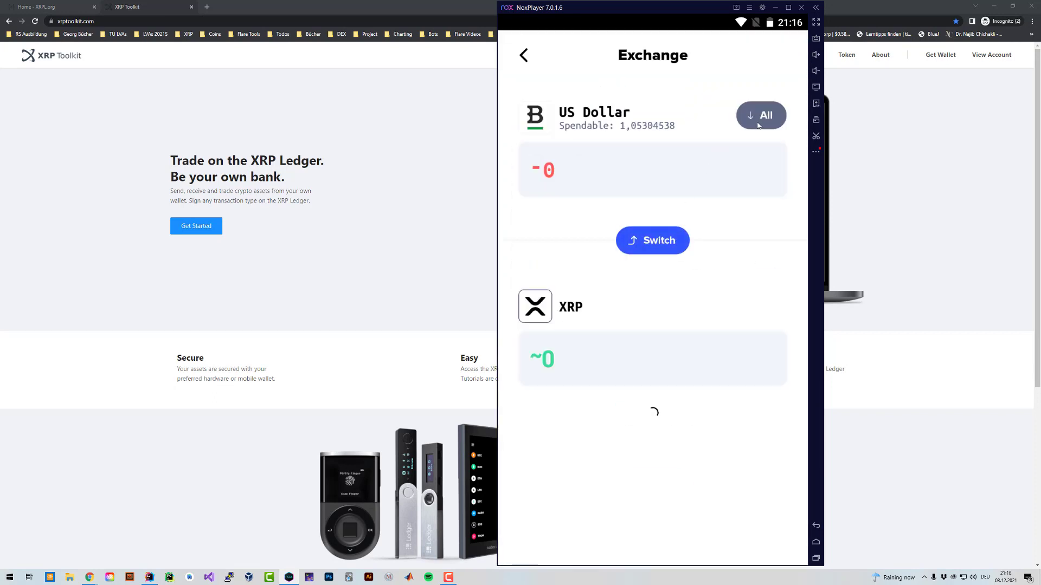
left_click(758, 125)
left_click(645, 470)
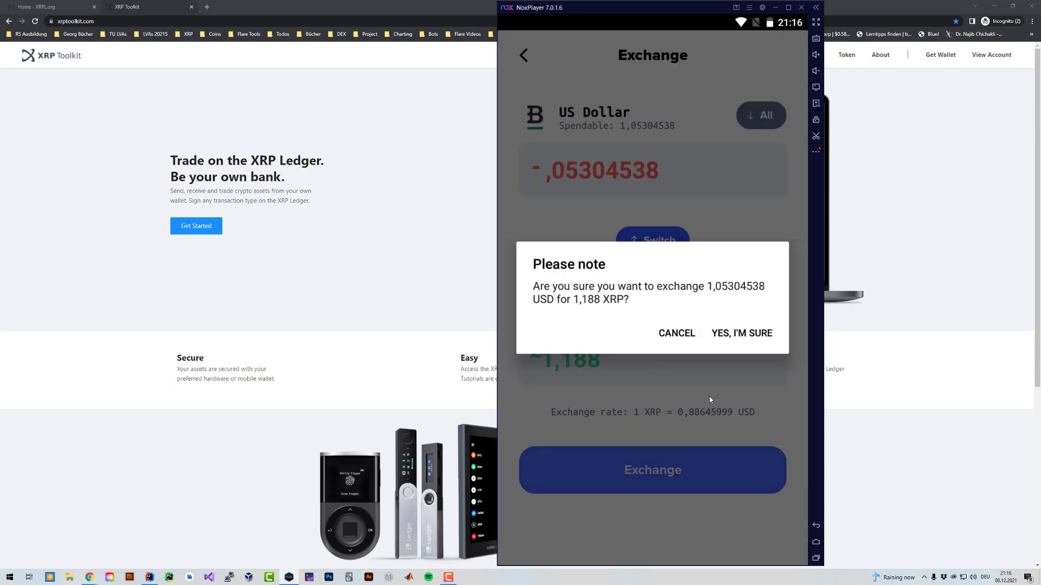
left_click(736, 333)
type("12")
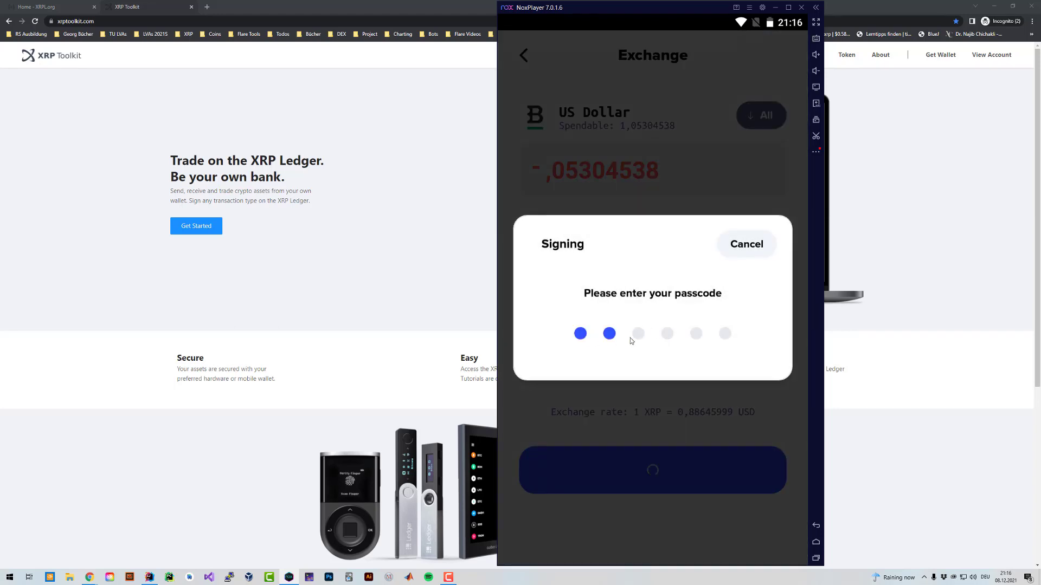
key("BackSpace")
key("BackSpace")
type("123456")
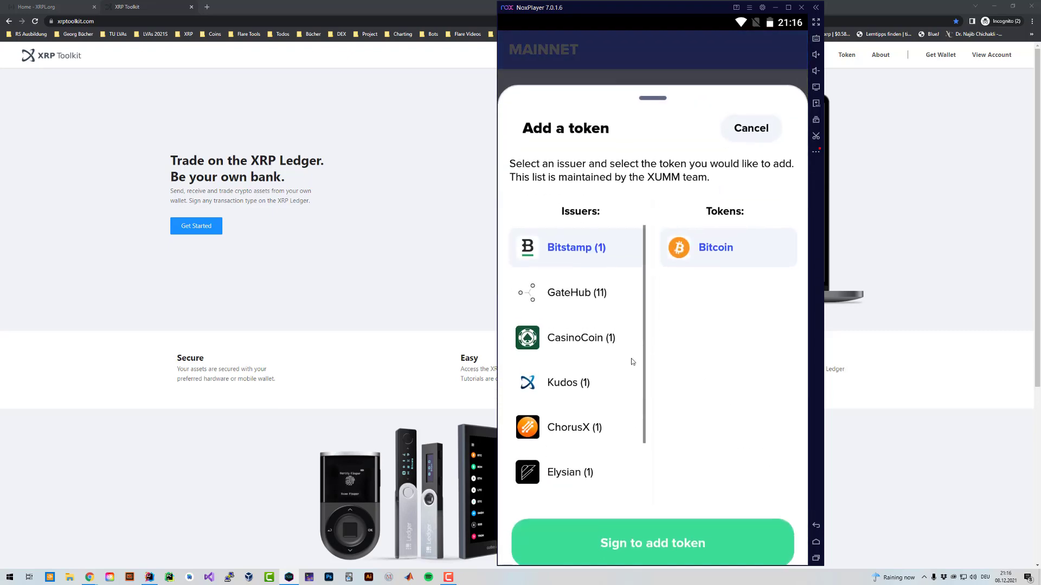
Remove the emptied US Dollar token with the passcode and return to the home screen.
left_click(611, 364)
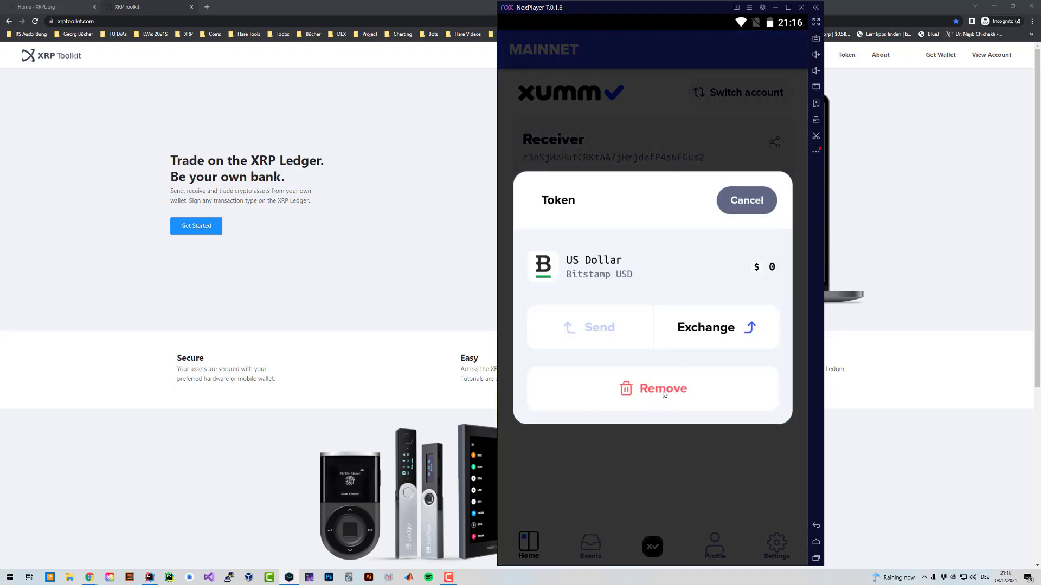
left_click(666, 390)
left_click(757, 329)
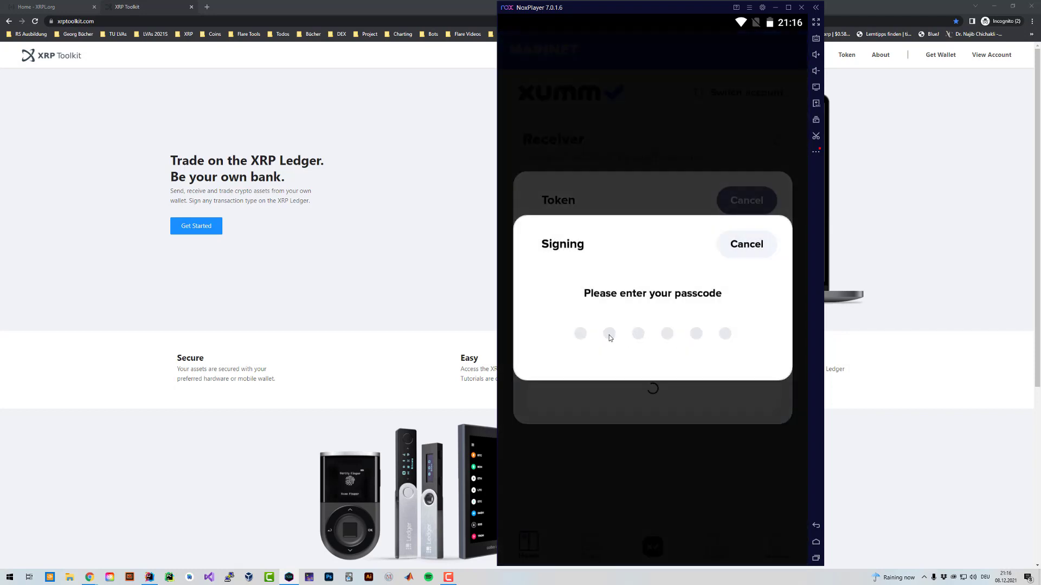
type("123456")
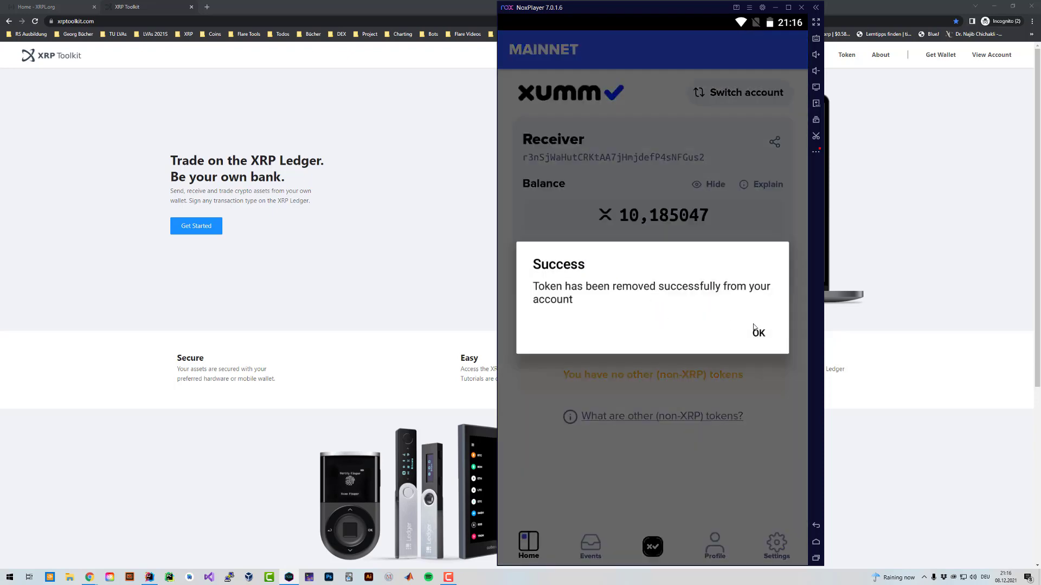
left_click(757, 333)
left_click_drag(700, 102, 682, 231)
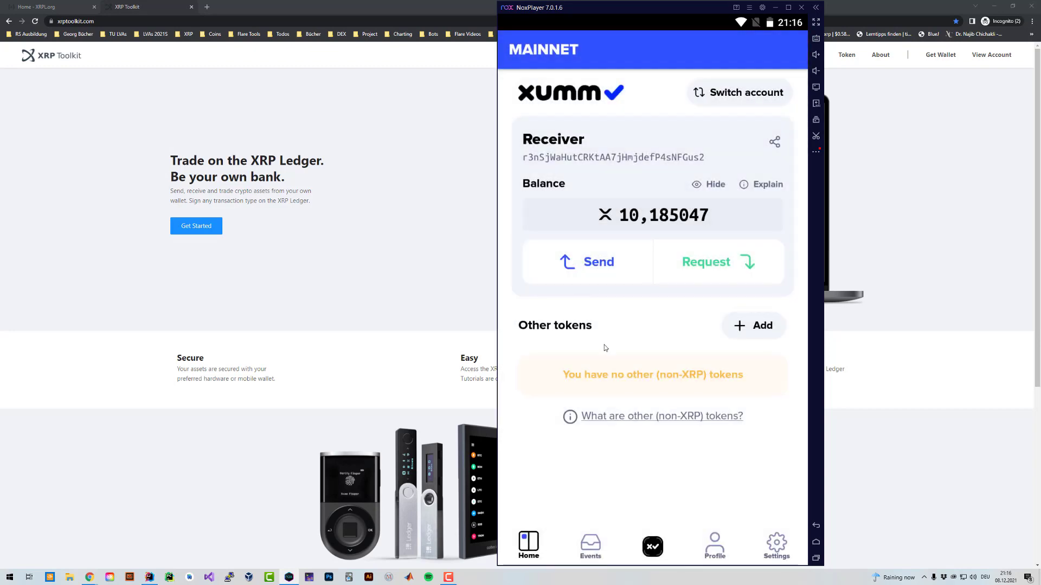
Start Account merge and sign in the Receiver account as the account to delete.
left_click(652, 546)
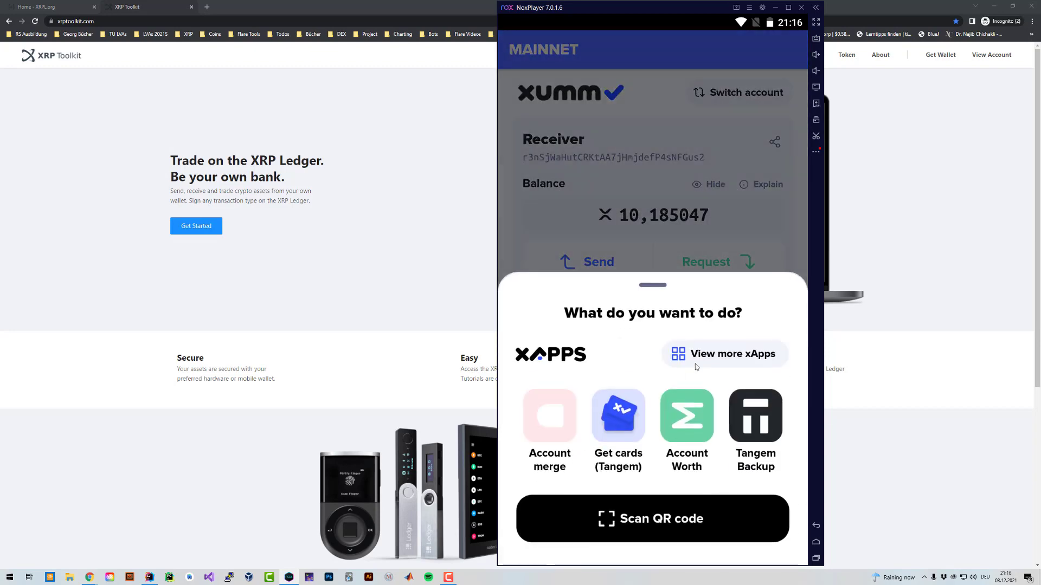
left_click_drag(580, 320, 578, 360)
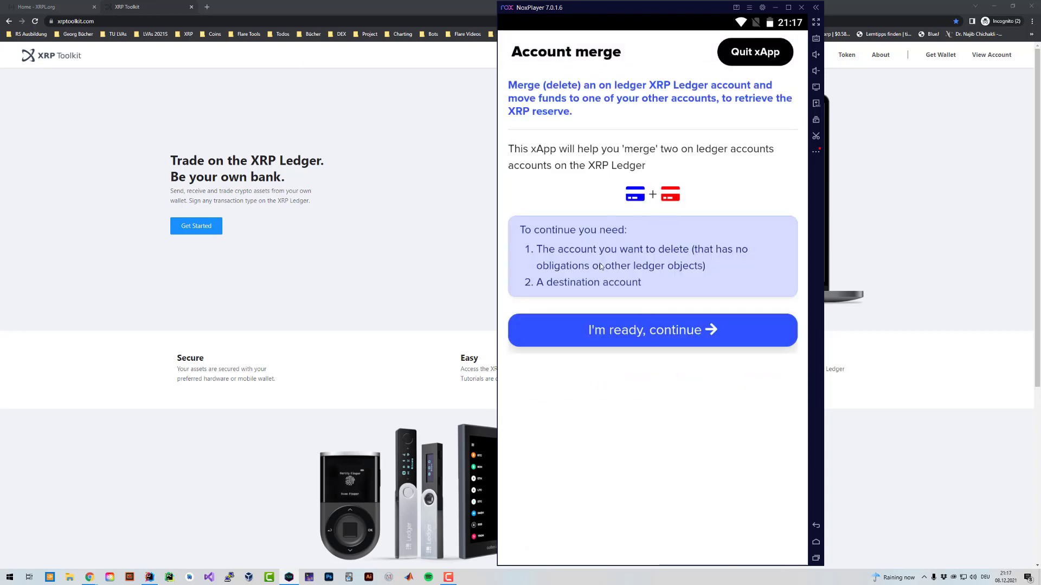
left_click(652, 336)
left_click(648, 211)
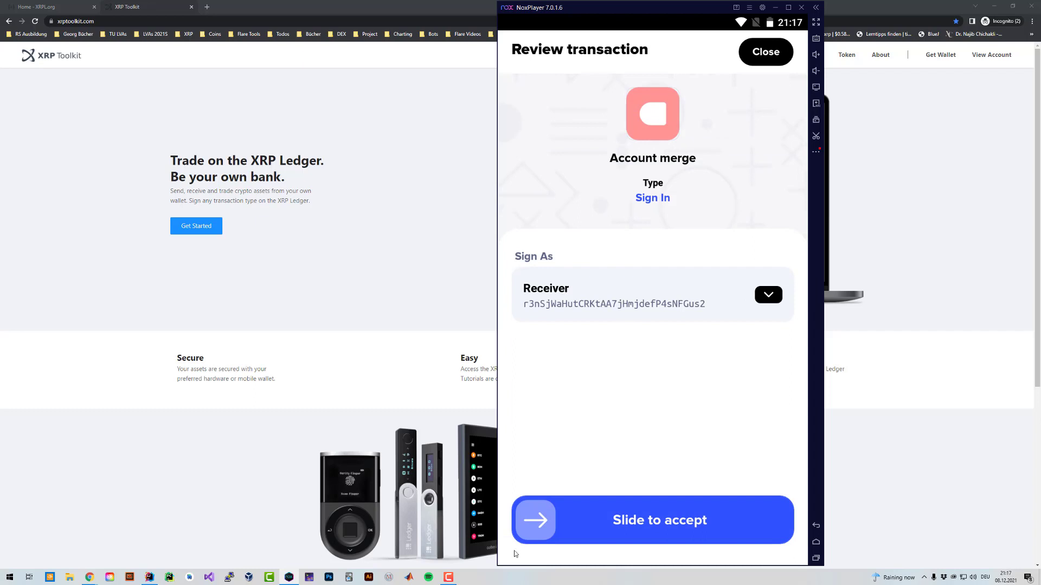
left_click_drag(535, 520, 769, 521)
type("123456")
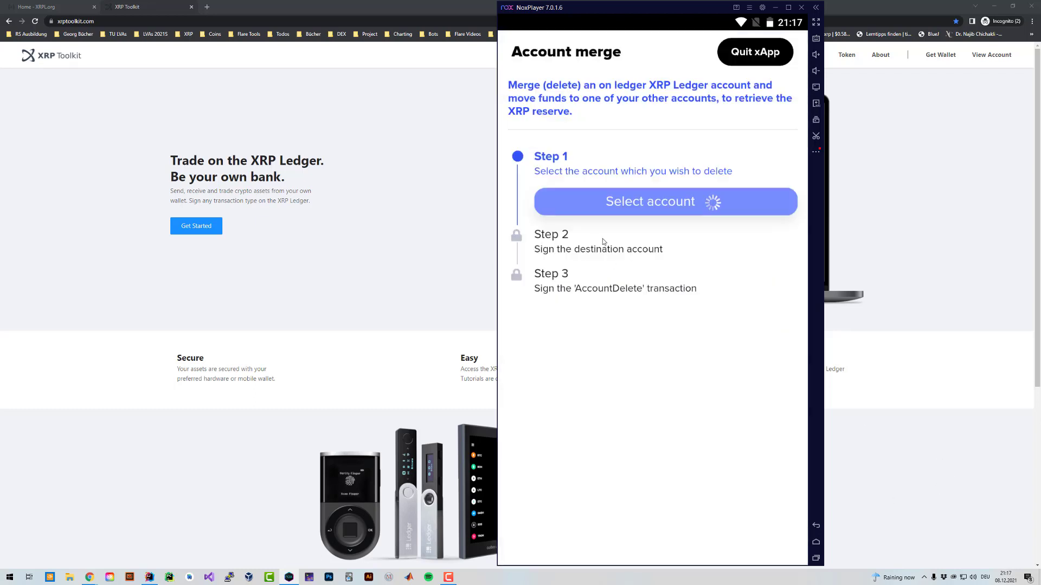
Sign the destination step with the XRPDEV account and close the confirmation.
left_click(591, 242)
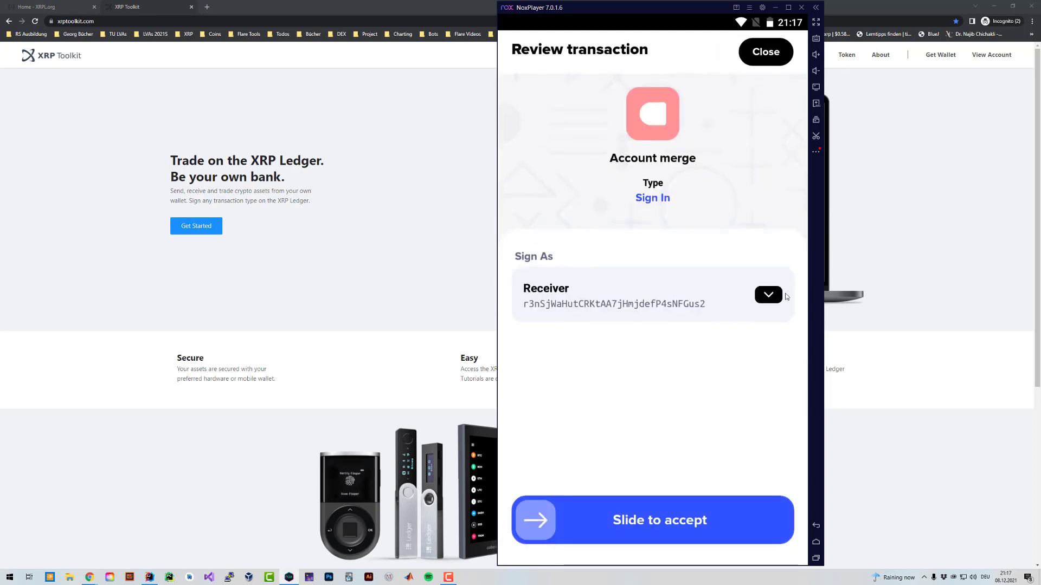
left_click(769, 295)
left_click(569, 182)
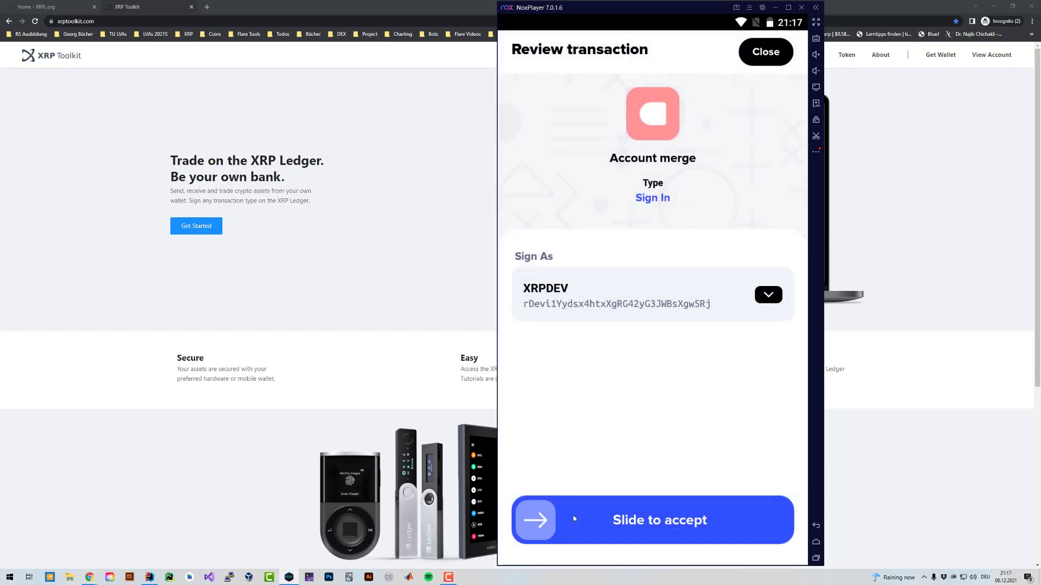
left_click_drag(570, 518, 925, 481)
type("*****")
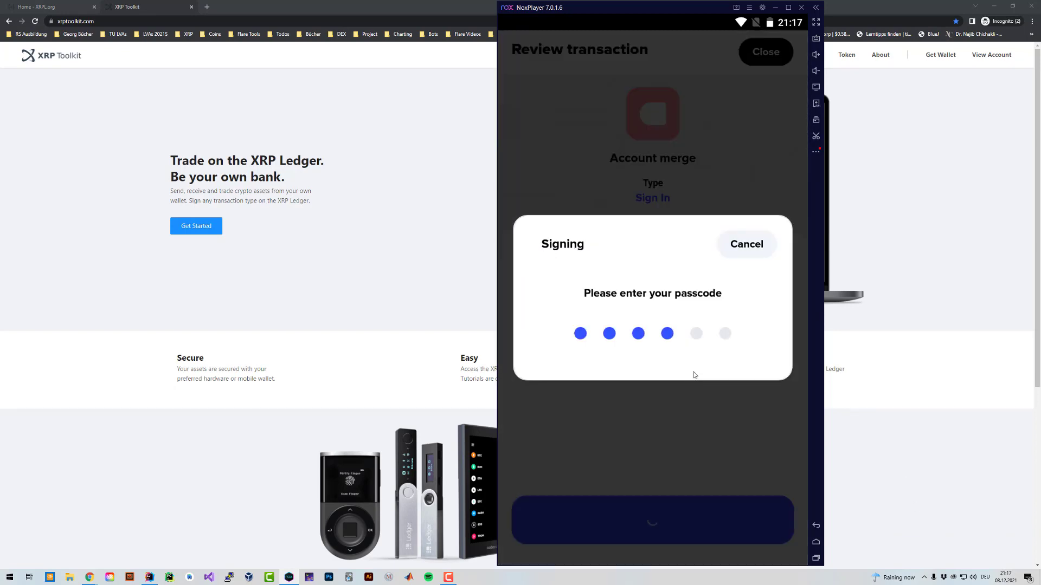
type("*")
left_click(686, 506)
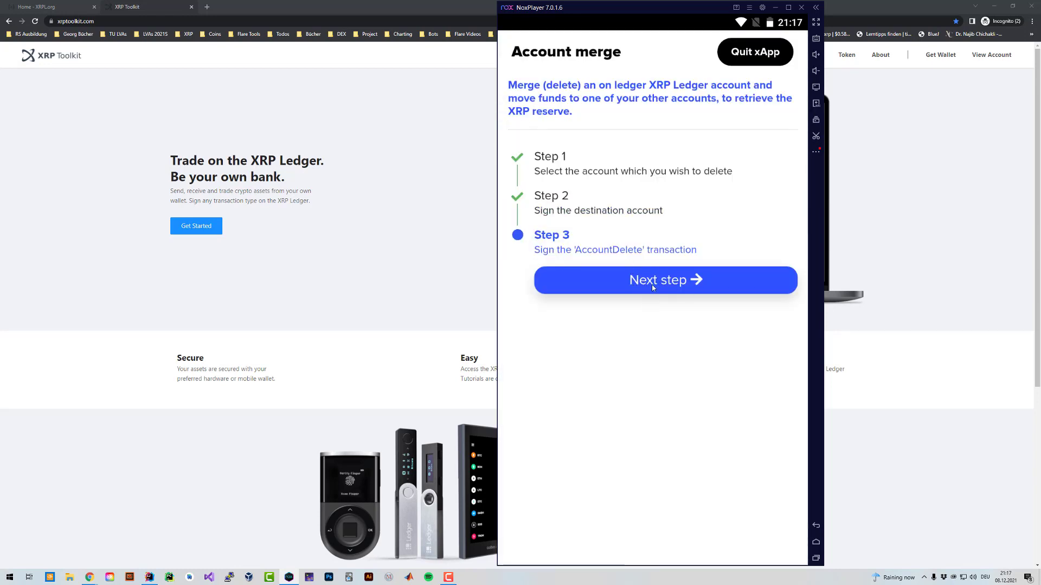
Open the AccountDelete transaction review and scroll through its details.
left_click(681, 286)
left_click_drag(646, 393, 645, 209)
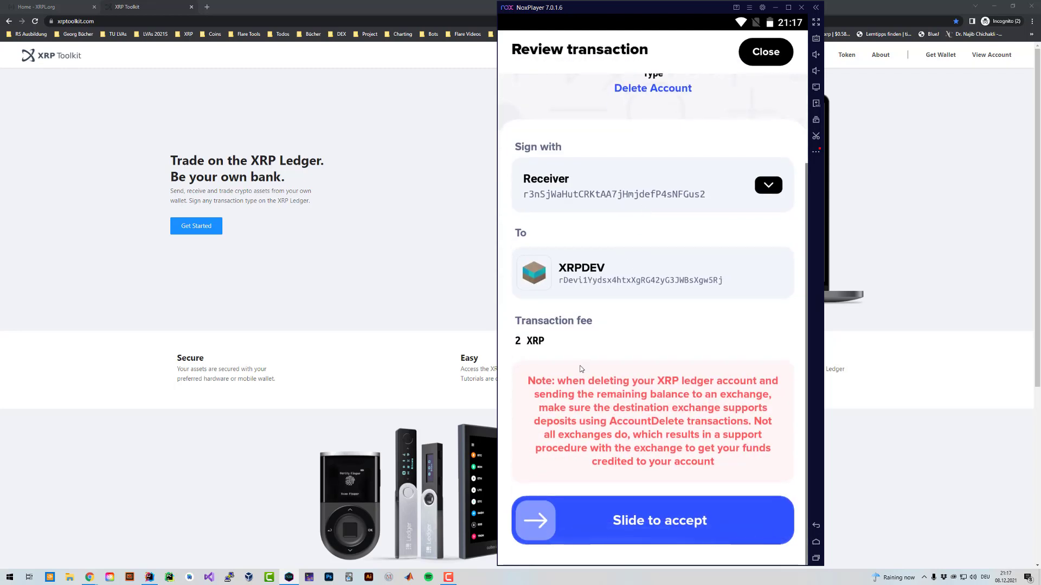
scroll(601, 355, "up", 1)
scroll(600, 355, "down", 1)
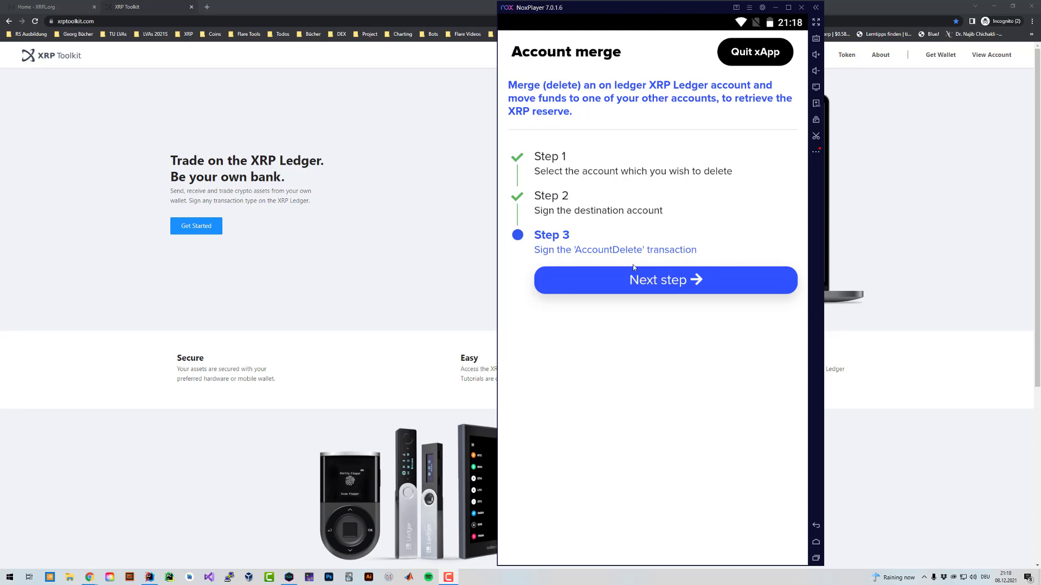
left_click(662, 280)
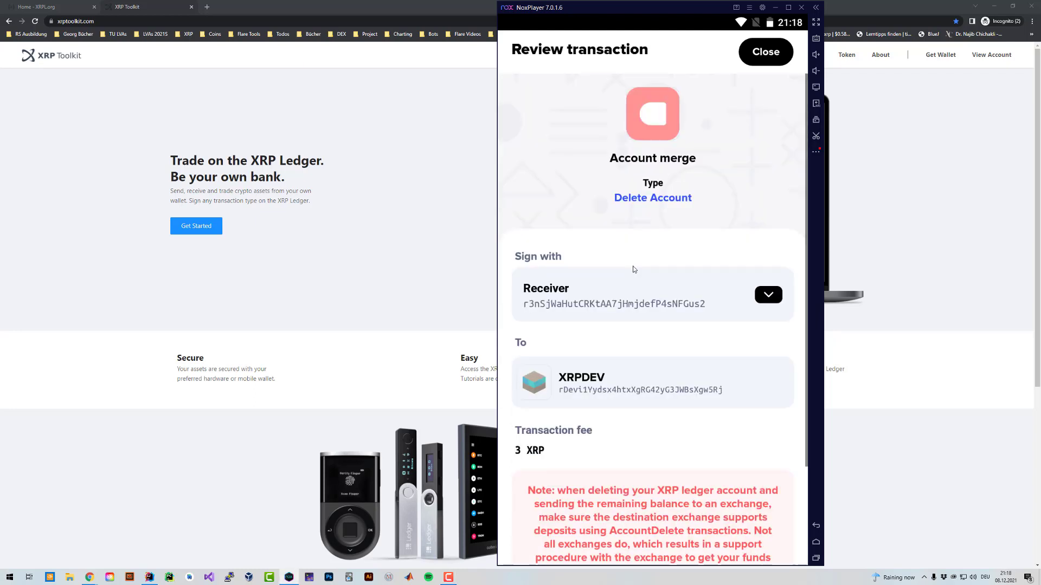
scroll(671, 349, "down", 5)
scroll(603, 314, "up", 1)
scroll(542, 339, "down", 1)
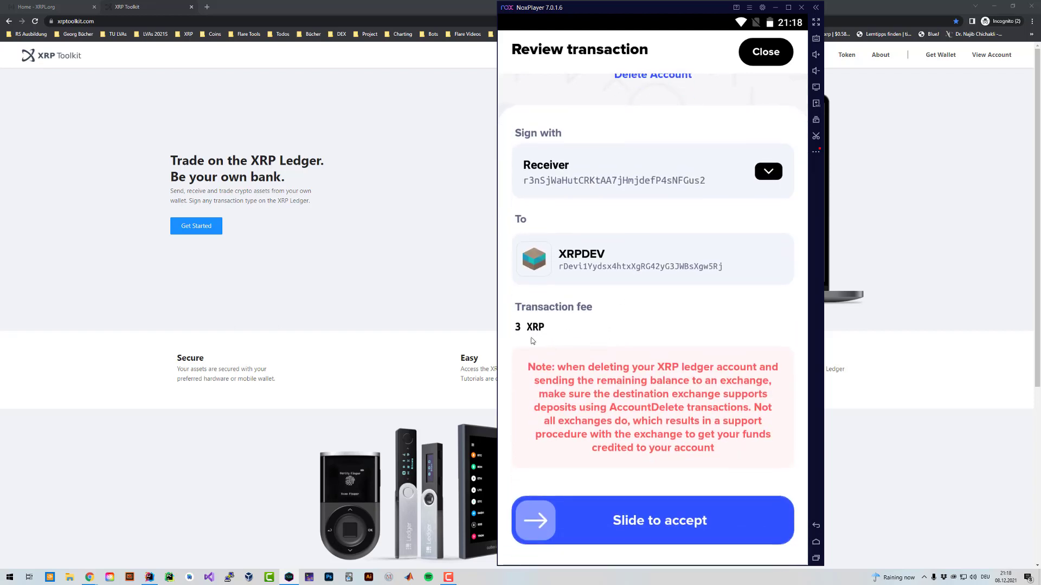
scroll(534, 343, "up", 1)
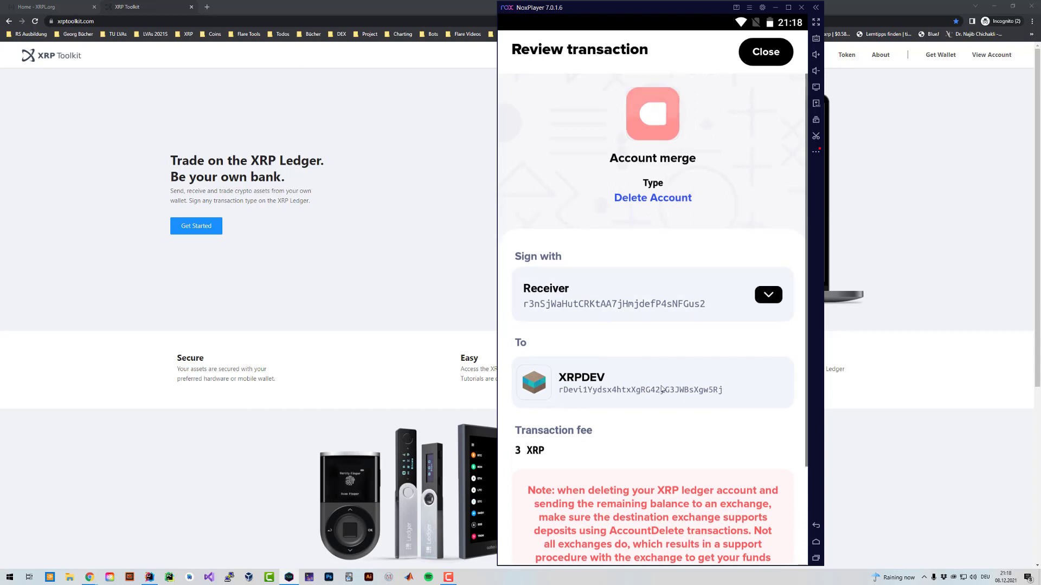
scroll(662, 373, "down", 1)
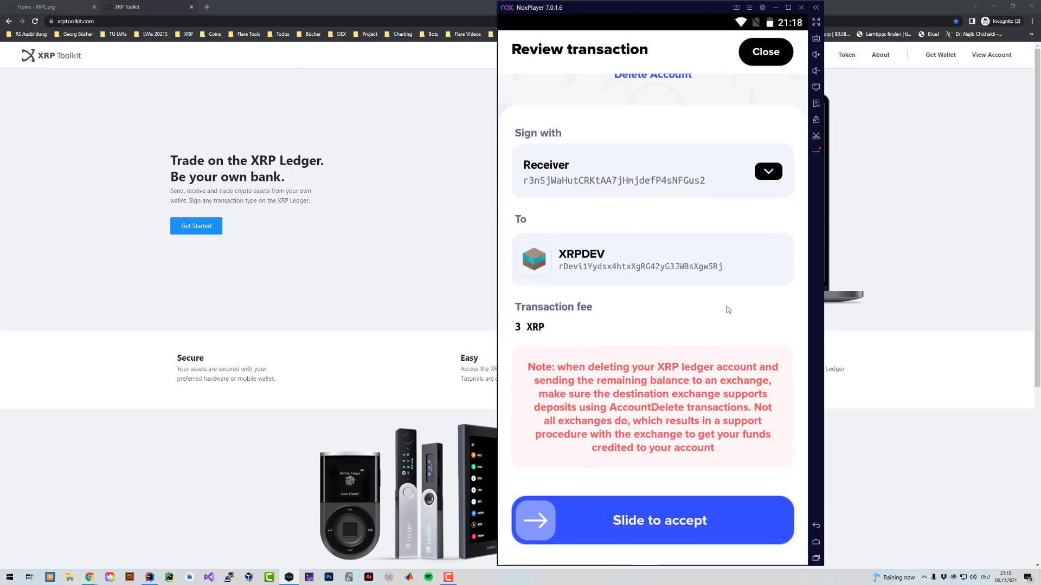
scroll(645, 241, "up", 3)
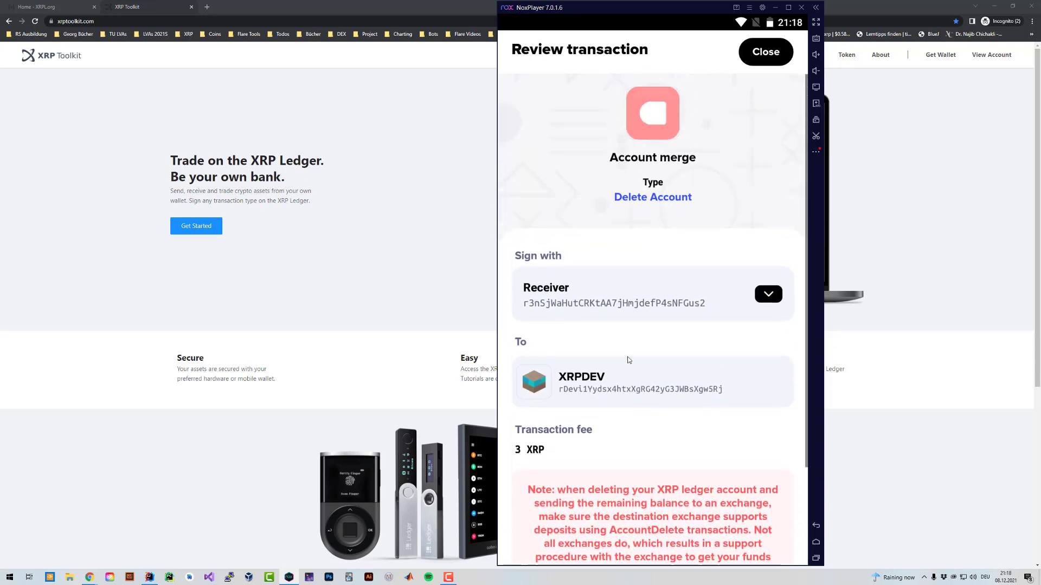
scroll(669, 301, "down", 2)
scroll(668, 300, "up", 2)
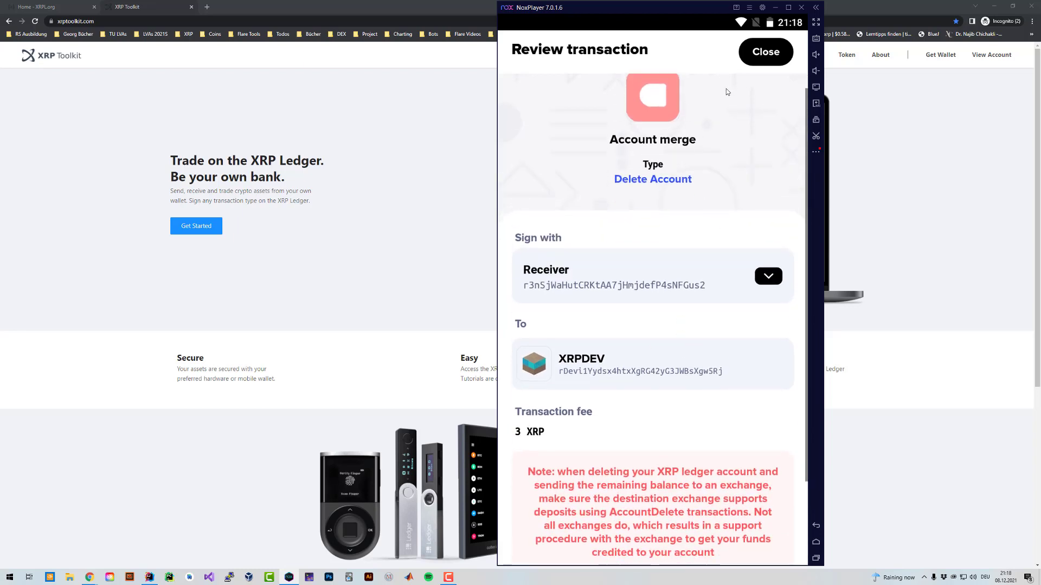
Close the review without signing and switch to the web browser.
left_click(765, 53)
scroll(706, 121, "down", 2)
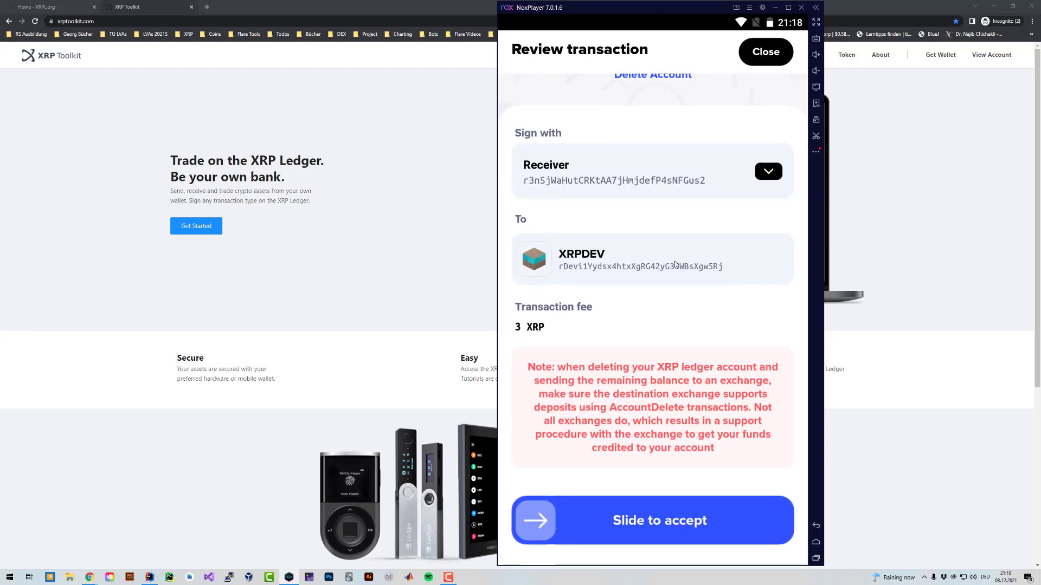
left_click(761, 49)
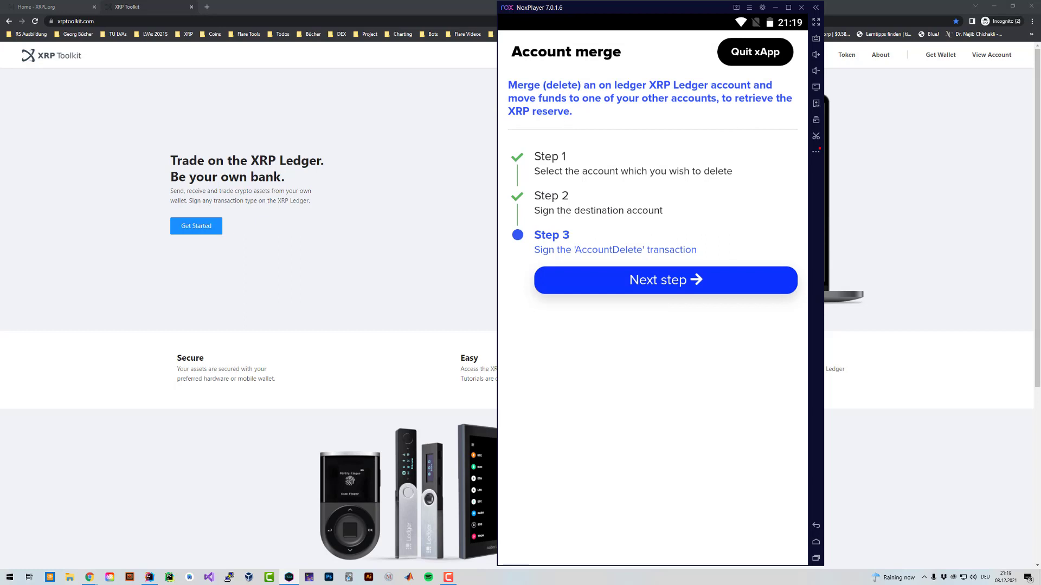
left_click(488, 93)
Load the AccountDelete template into Xumm Community's XRPL Tools Raw JSON Transactions editor.
left_click(206, 6)
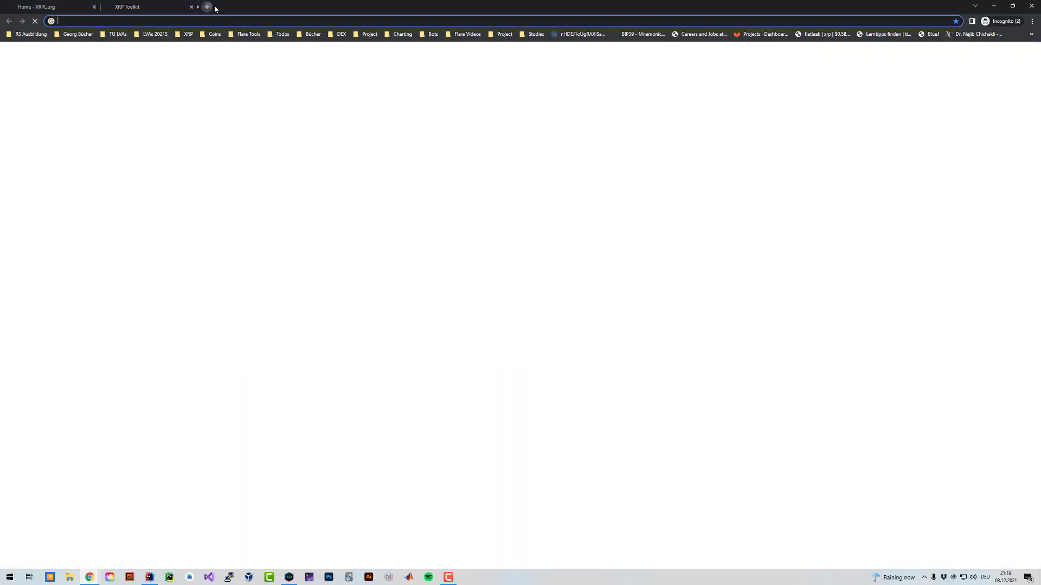
type("https://xumm.community/")
key("Return")
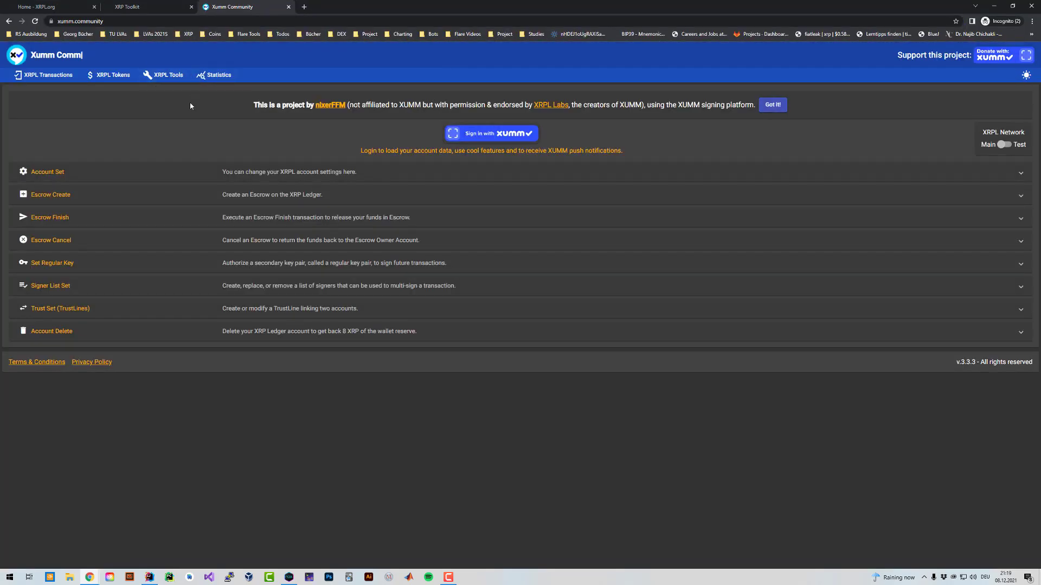
left_click(162, 76)
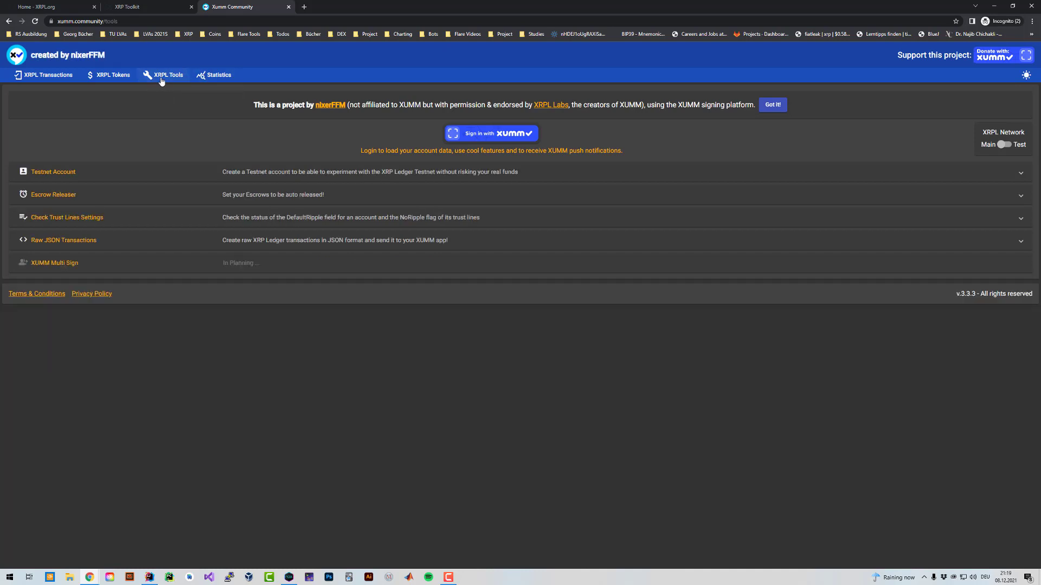
left_click(70, 241)
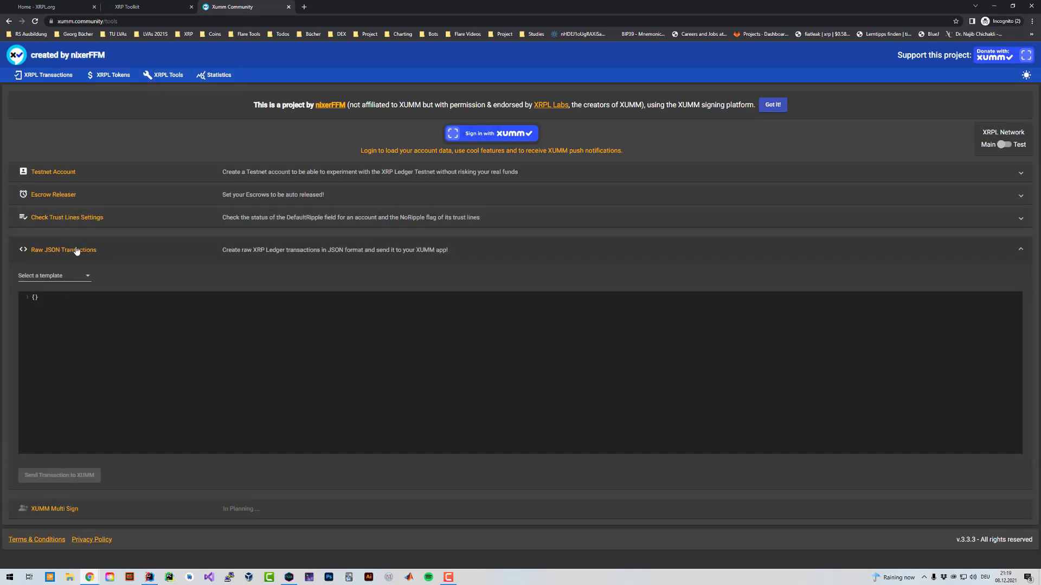
left_click(54, 276)
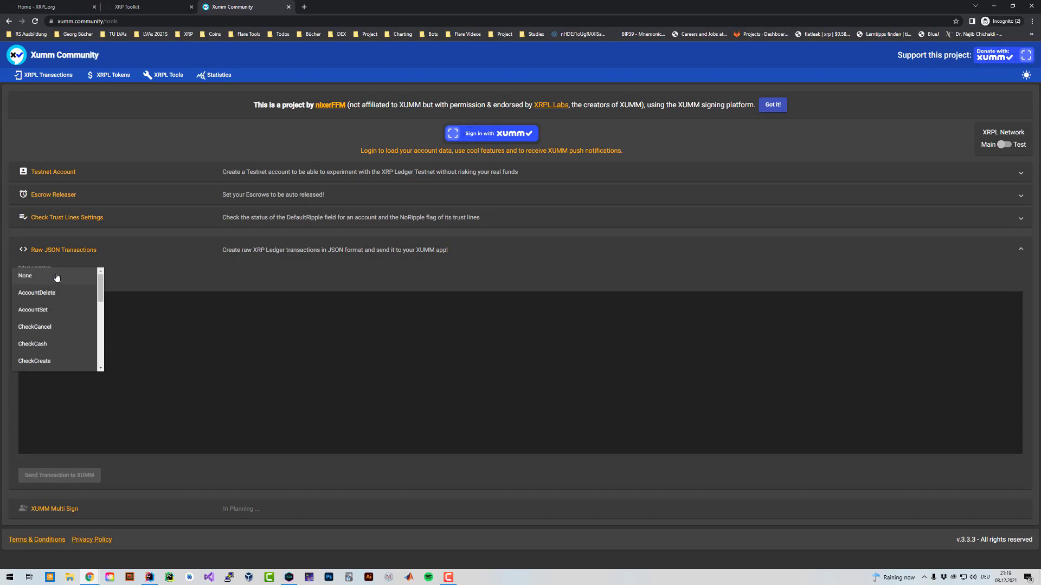
left_click(56, 293)
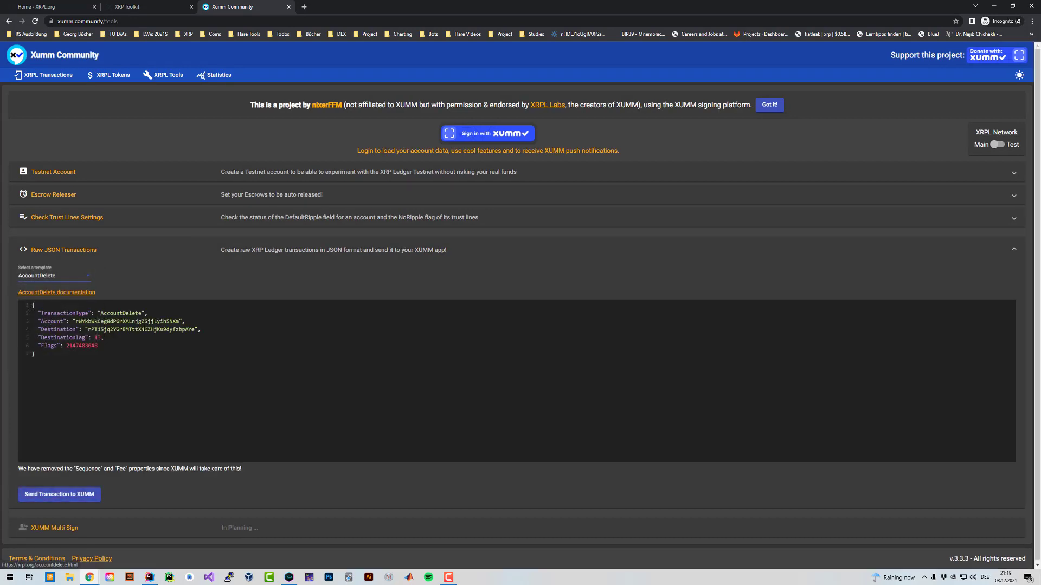
scroll(520, 325, "down", 1)
left_click(160, 319)
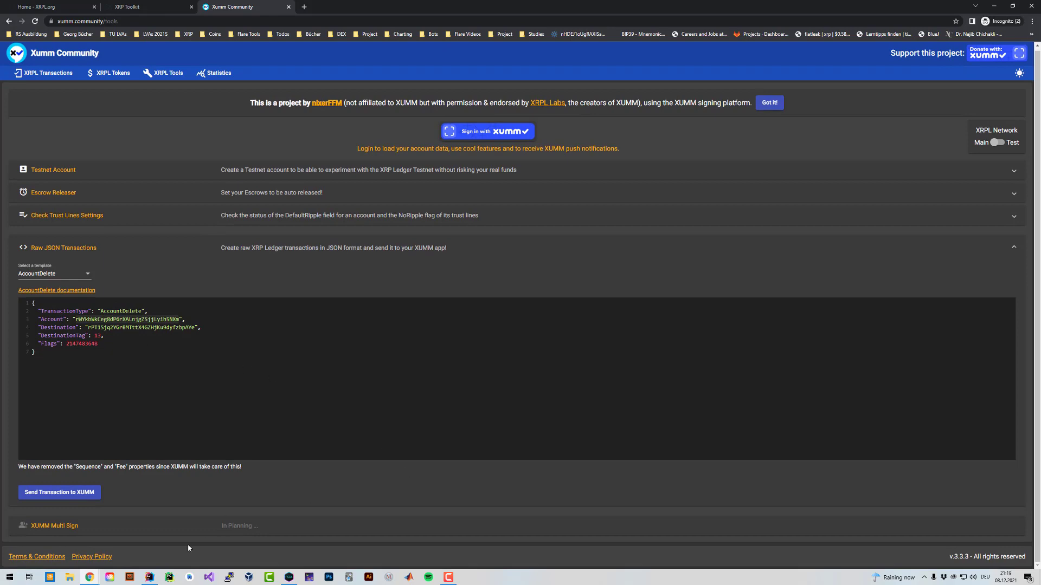
Quit Account merge in XUMM and copy the Receiver account's address from its QR sheet.
left_click(289, 577)
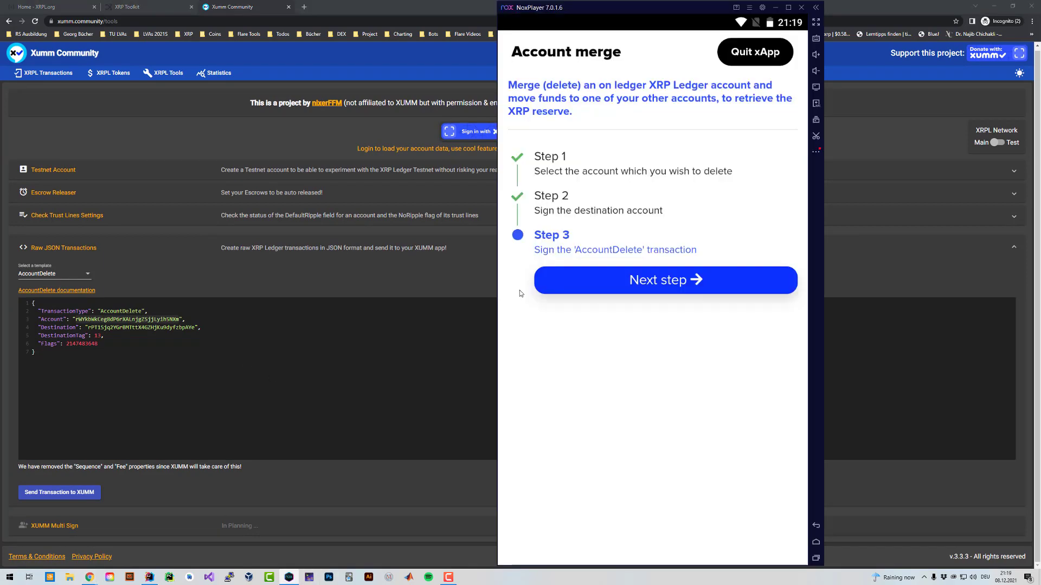
left_click(764, 58)
left_click(737, 108)
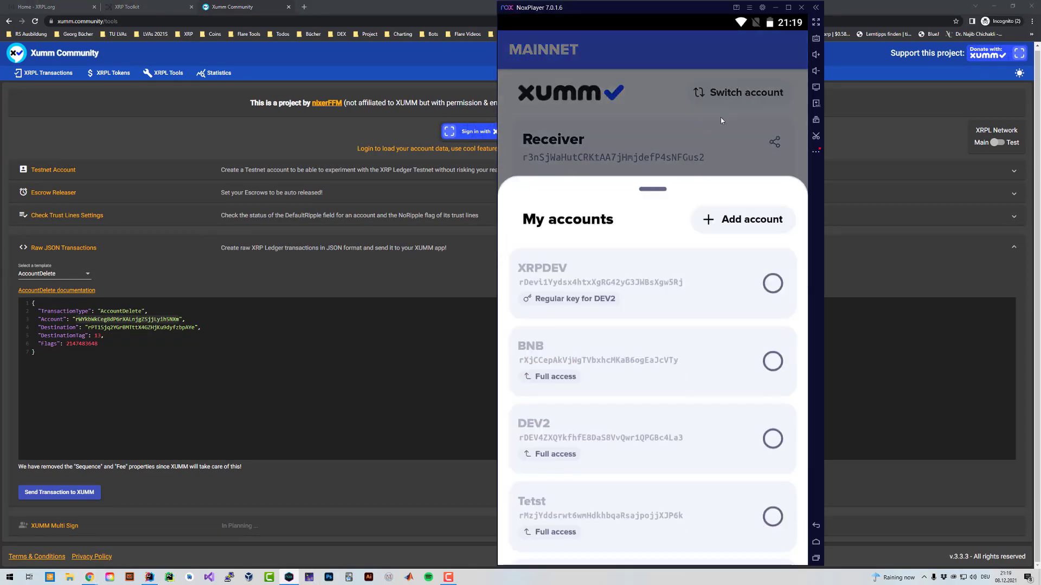
left_click(738, 114)
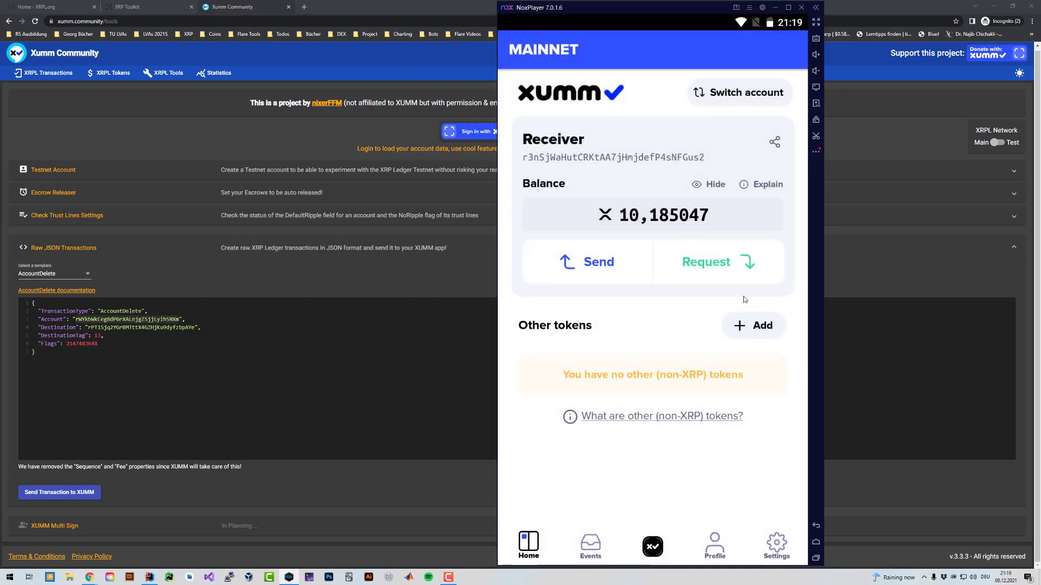
left_click(710, 256)
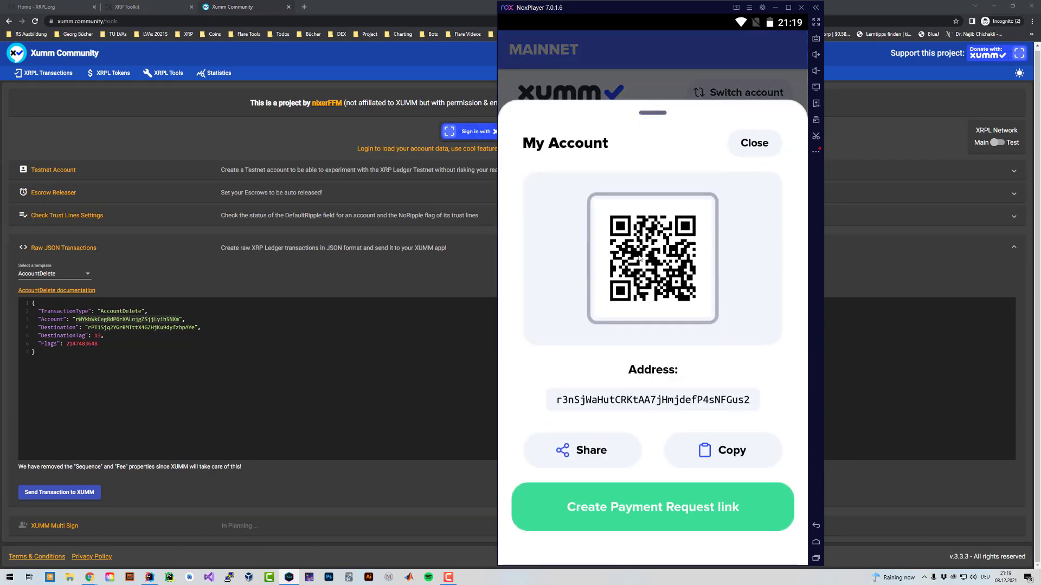
key("Escape")
Paste the Receiver address as Account and XRPDEV as Destination, and edit DestinationTag.
key("alt+Tab")
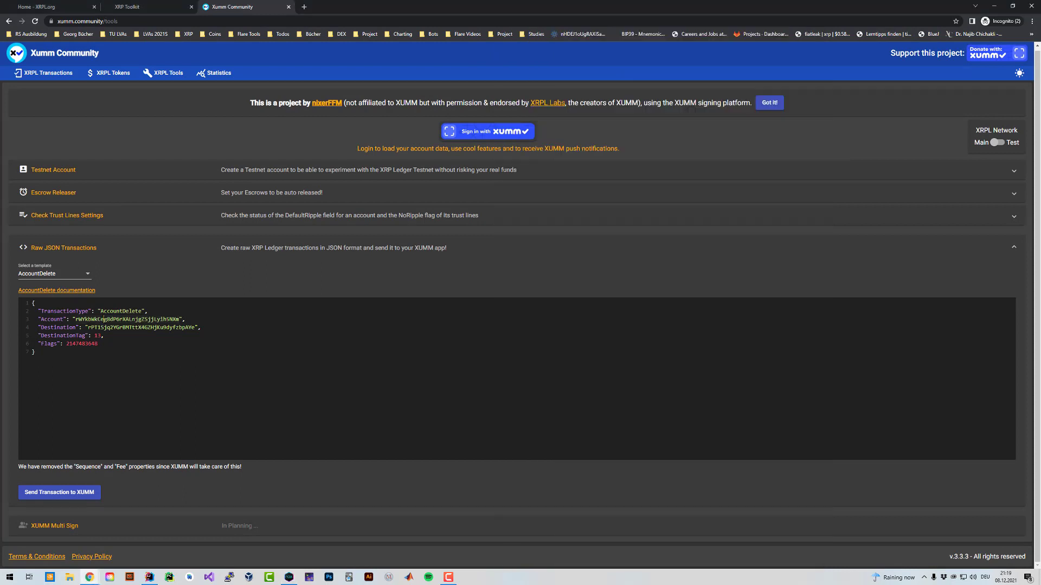
type("r3nSjWaHutCRKtAA7jHmjdefP4sNFGus2")
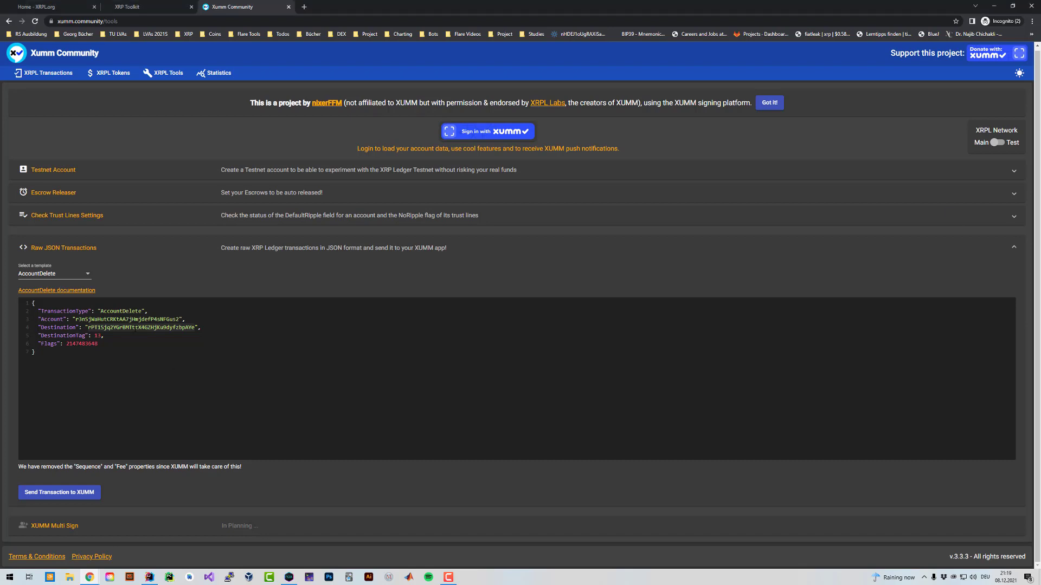
type("rDevi1Yydsx4htxXgRG42yG3JWBsXgw5Rj")
double_click(97, 336)
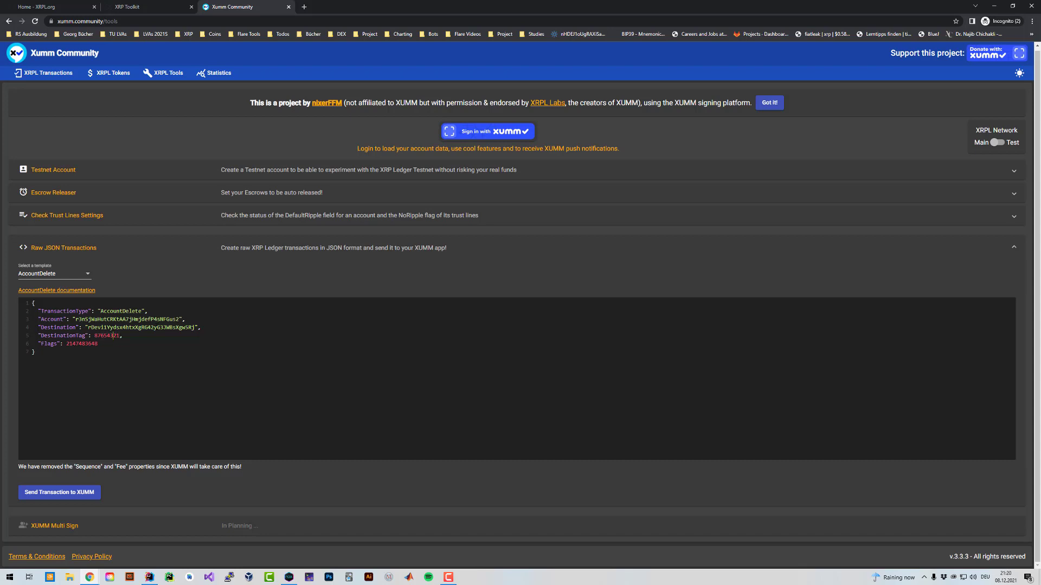
type("8")
Check the Destination, DestinationTag and Account values, then send the transaction to XUMM.
left_click(93, 328)
left_click_drag(88, 328, 192, 327)
left_click(111, 335)
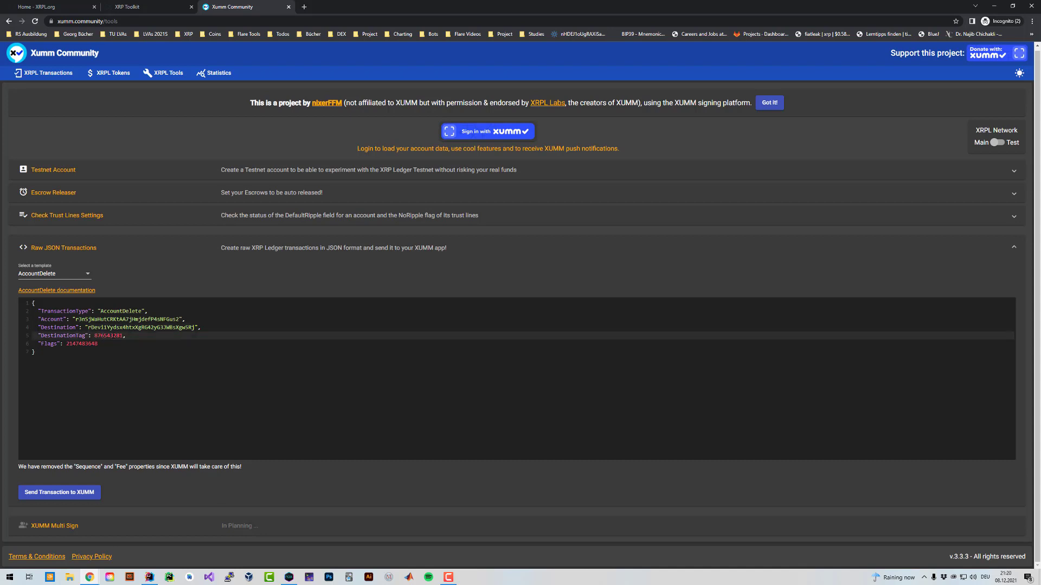
double_click(112, 335)
double_click(127, 319)
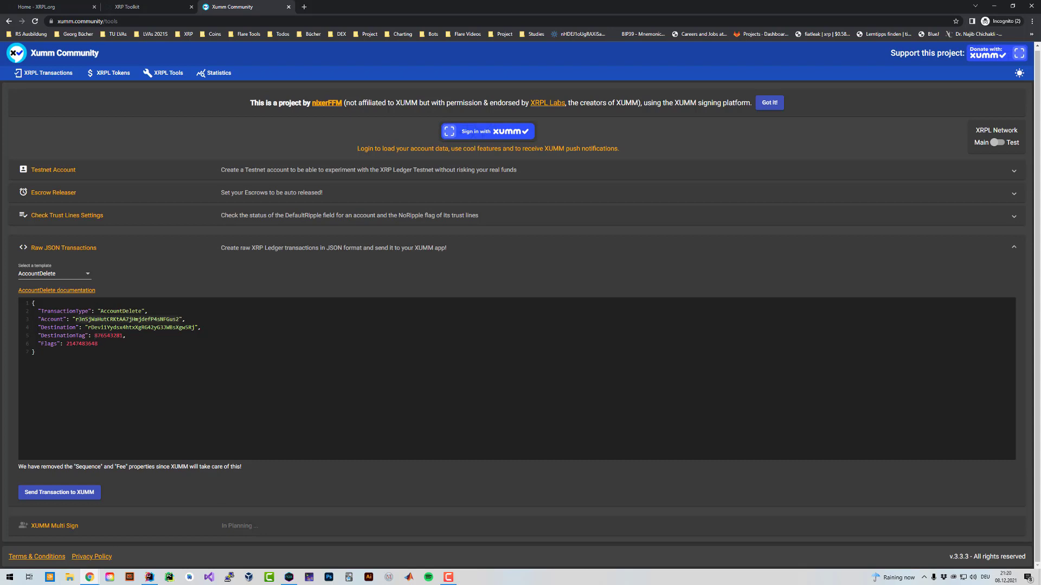
left_click(120, 345)
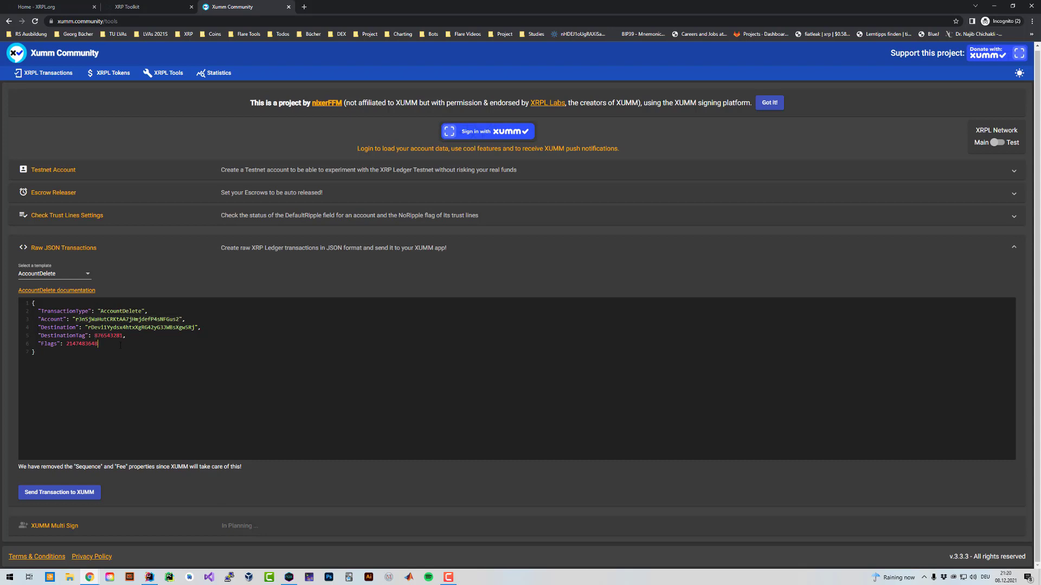
left_click(82, 492)
Confirm sending and copy the Open in XUMM sign link address.
left_click(469, 344)
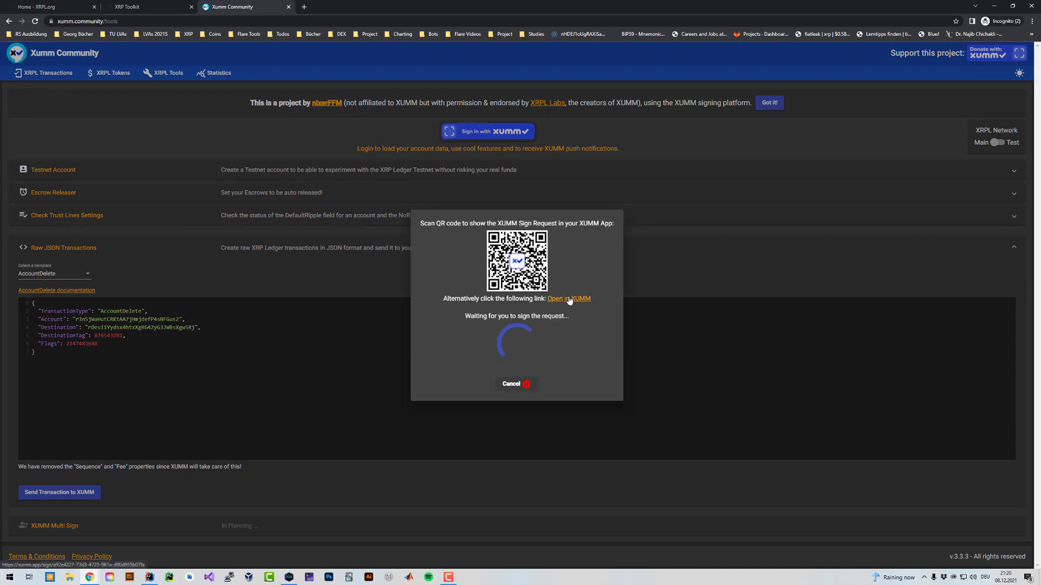
right_click(563, 299)
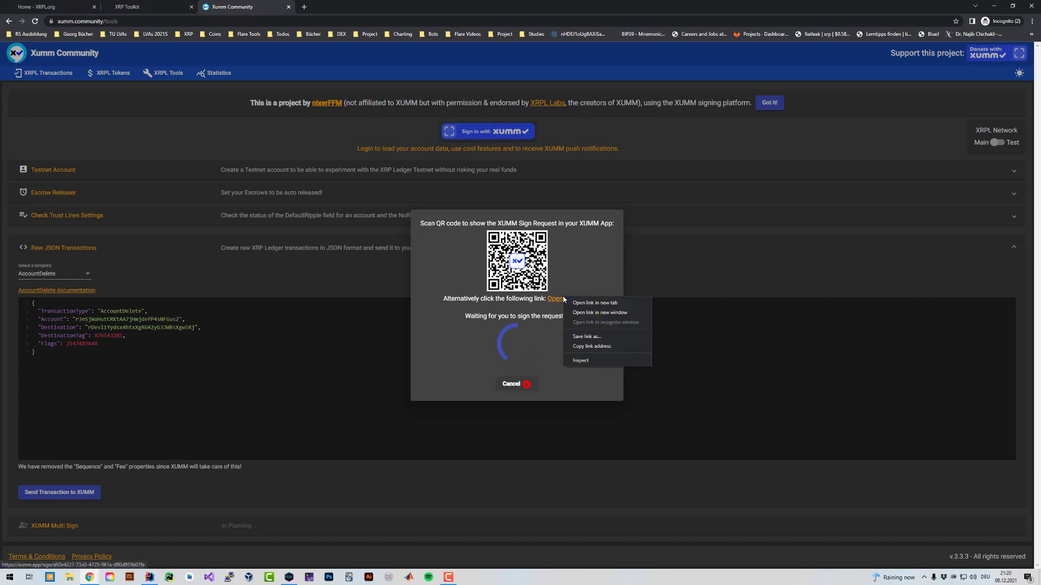
left_click(598, 347)
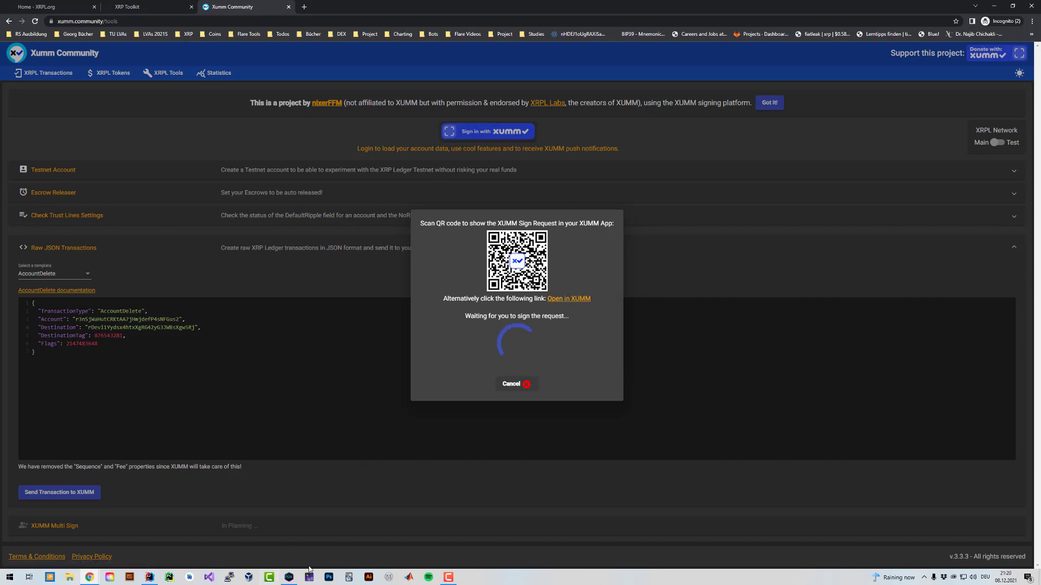
Open the copied sign link in the emulator's browser and pass it to the XUMM app.
left_click(289, 578)
left_click(816, 541)
left_click(516, 200)
left_click(591, 60)
type("https://xumm.app/sign/a92e4227-73d3-4725-961e-d90d055b07fa")
key("Return")
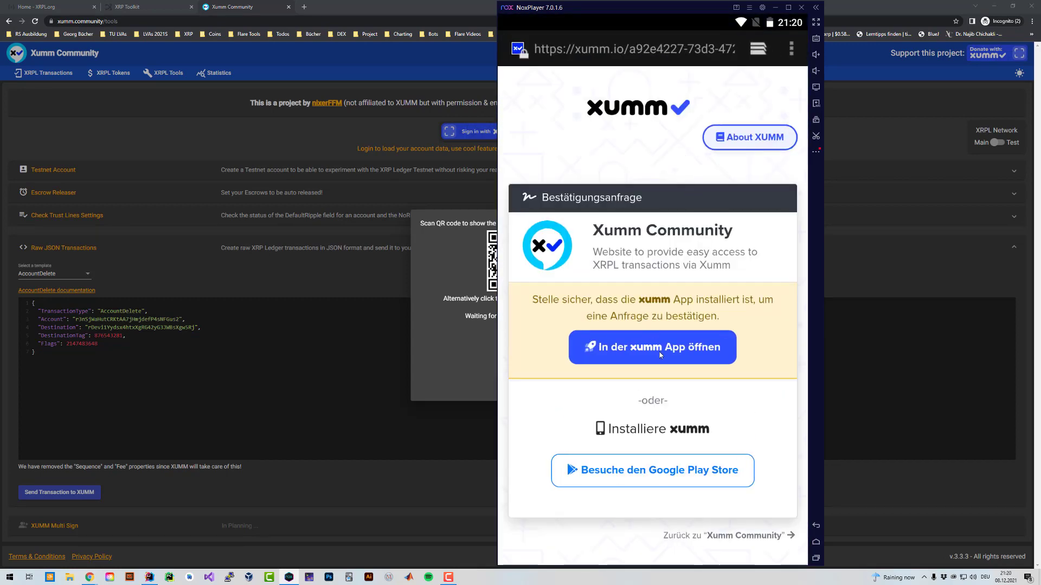
left_click(580, 344)
Unlock with the passcode, accept the AccountDelete to XRPDEV, and acknowledge the deletion warning.
left_click(564, 346)
left_click(653, 333)
left_click(742, 336)
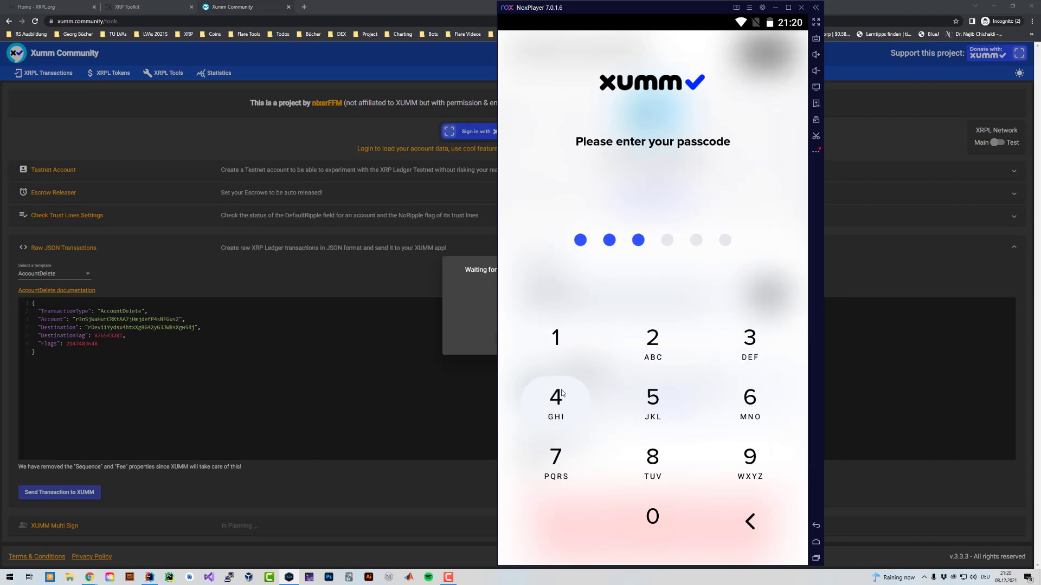
left_click(570, 389)
left_click(664, 395)
left_click(759, 399)
scroll(657, 307, "down", 3)
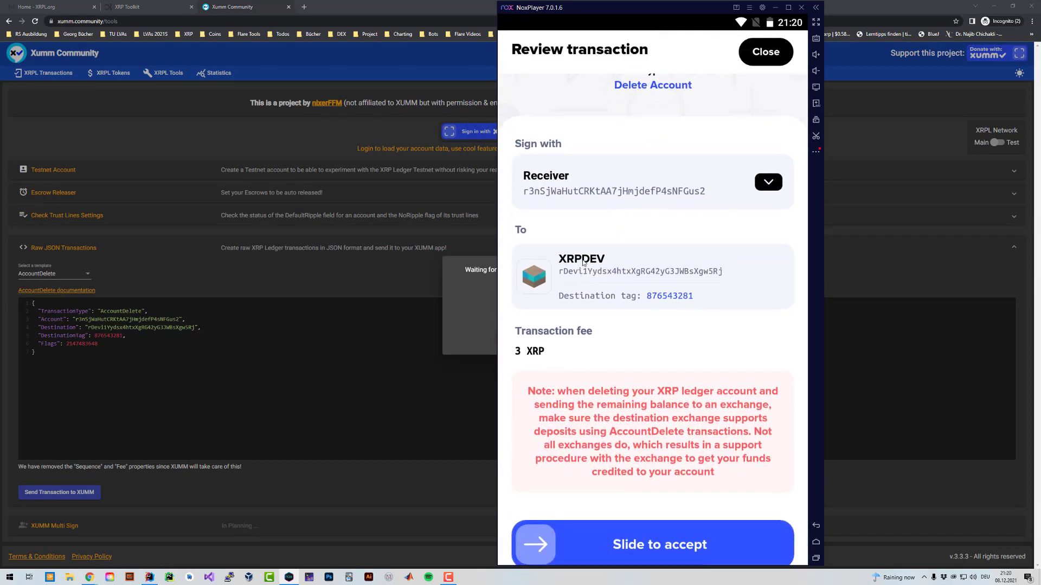
scroll(656, 271, "down", 1)
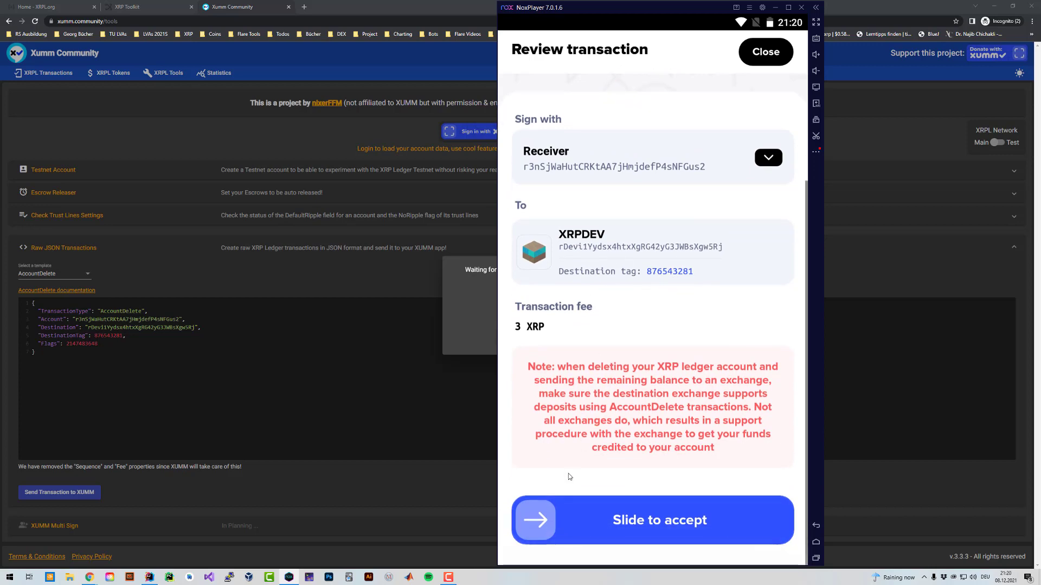
left_click_drag(535, 520, 768, 521)
left_click(705, 385)
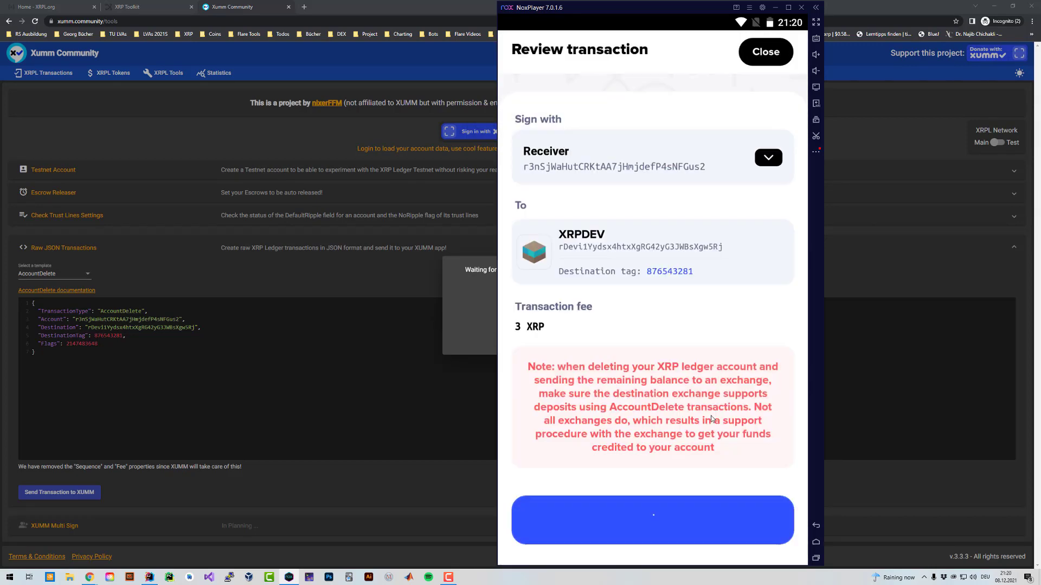
Enter the signing passcode to submit the Receiver account deletion, then close the success screen.
type("******")
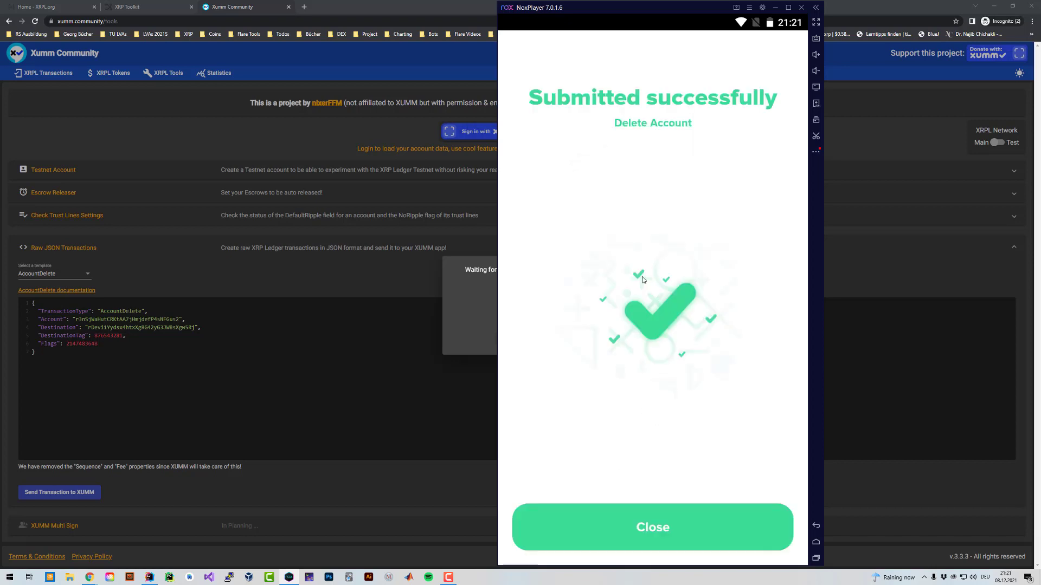
left_click(727, 551)
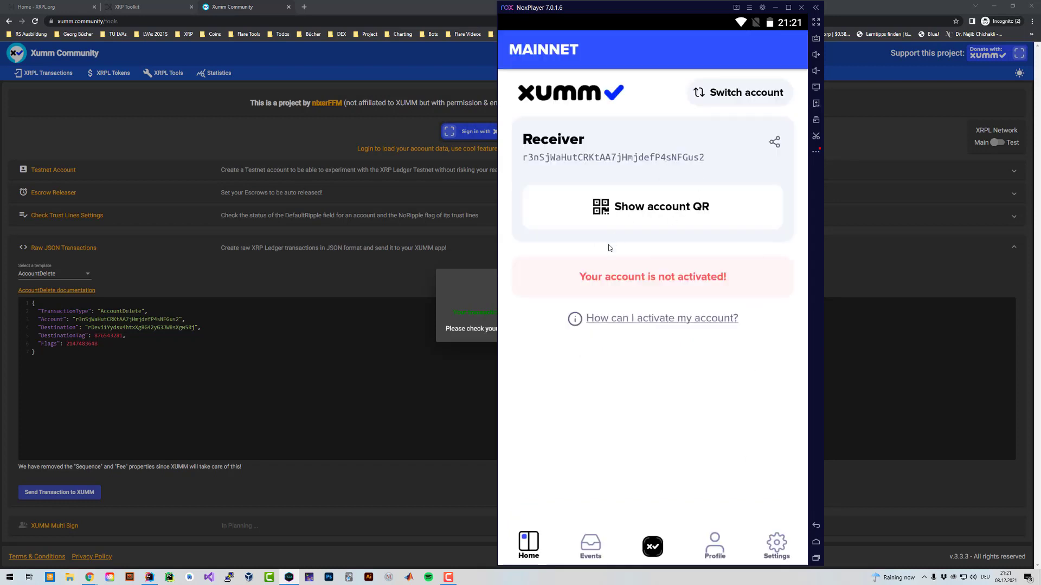